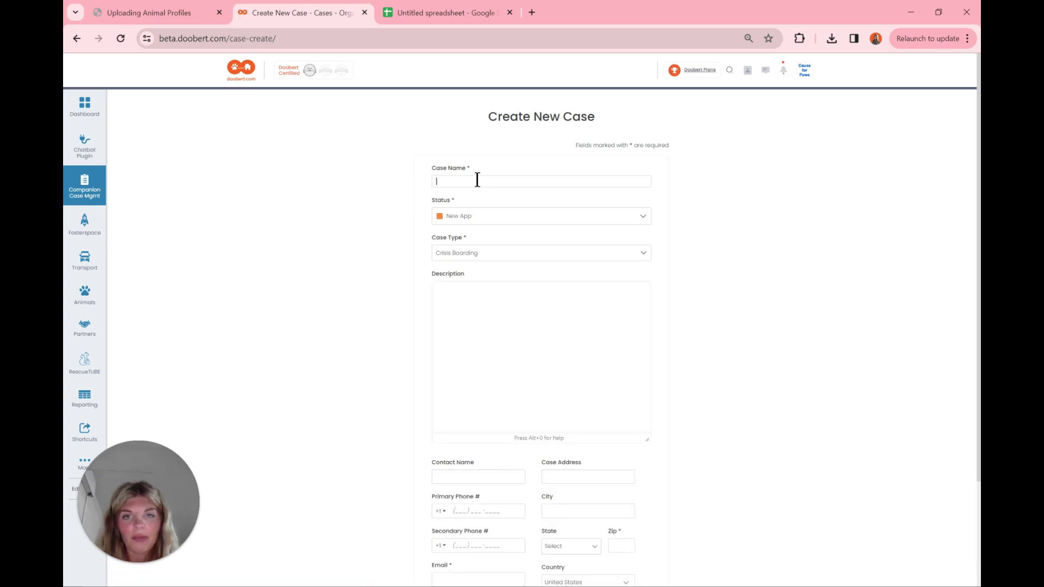
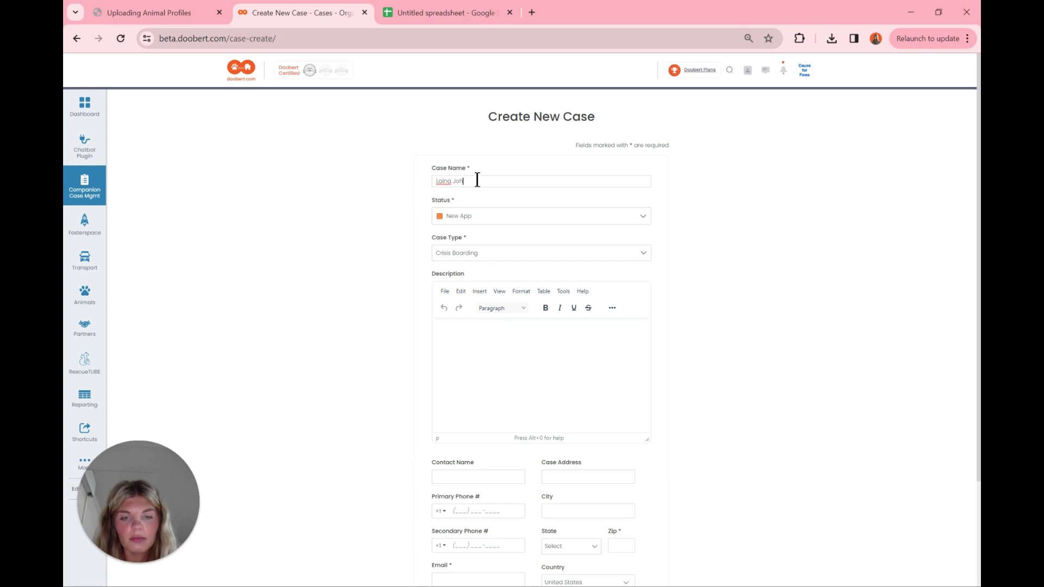
Step: Enter the foster's full name as the case name, with Active Foster status and Foster Volunteer type
{"action": "left_click", "coordinate": [485, 212]}
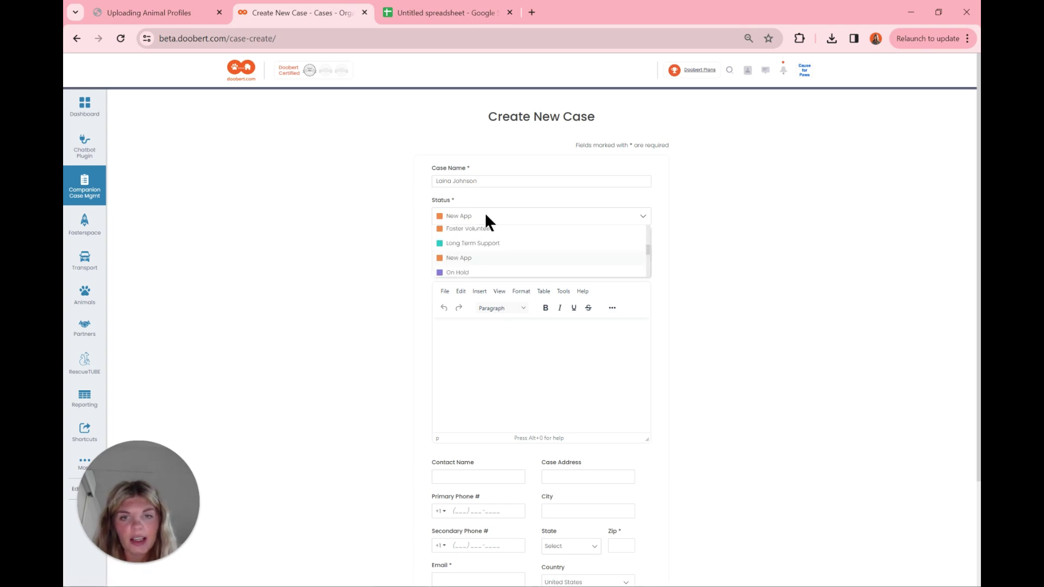
{"action": "scroll", "coordinate": [485, 233], "scroll_direction": "up", "scroll_amount": 5}
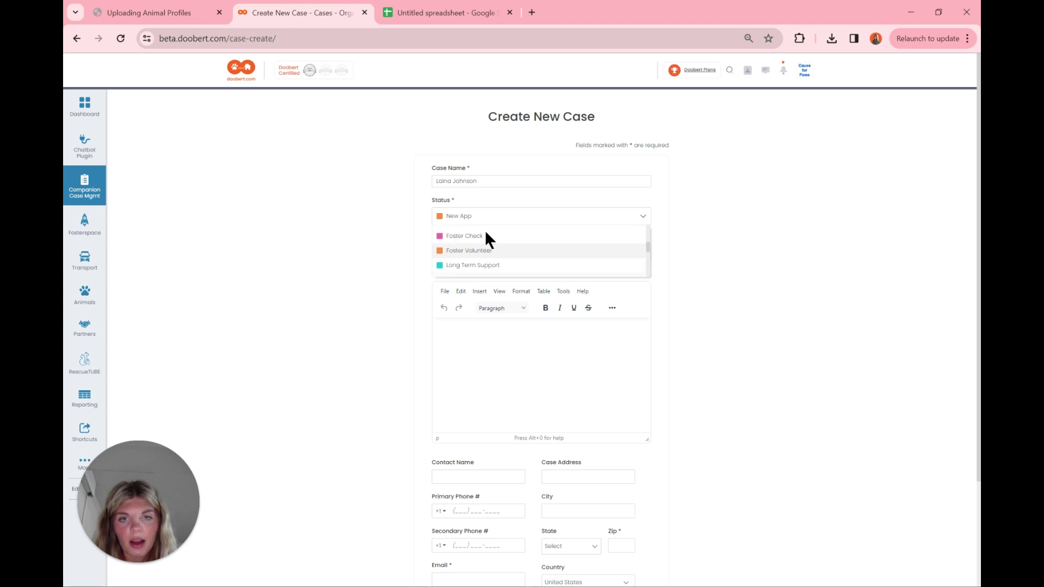
{"action": "scroll", "coordinate": [486, 233], "scroll_direction": "up", "scroll_amount": 3}
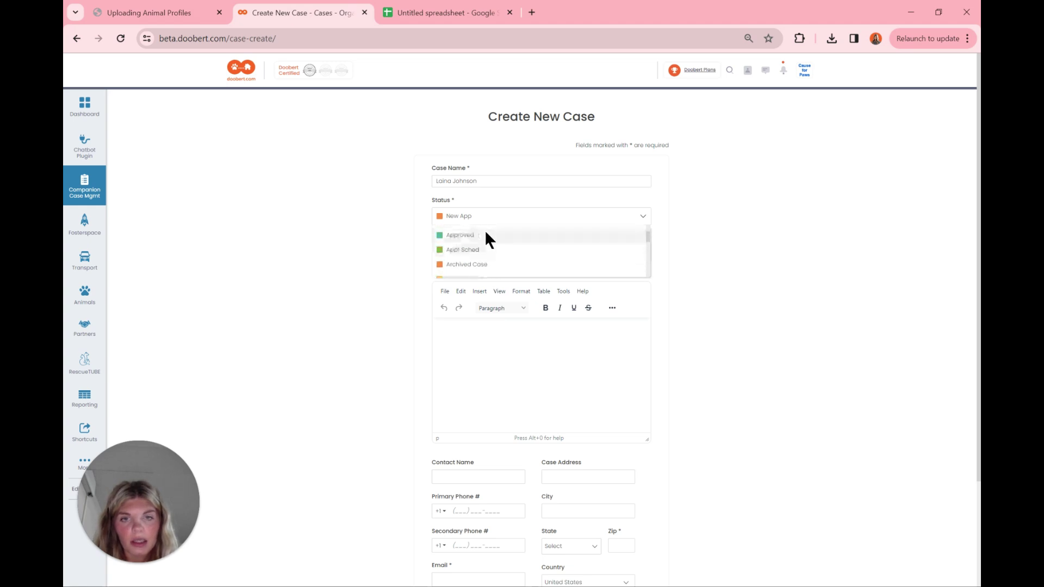
{"action": "left_click", "coordinate": [482, 261]}
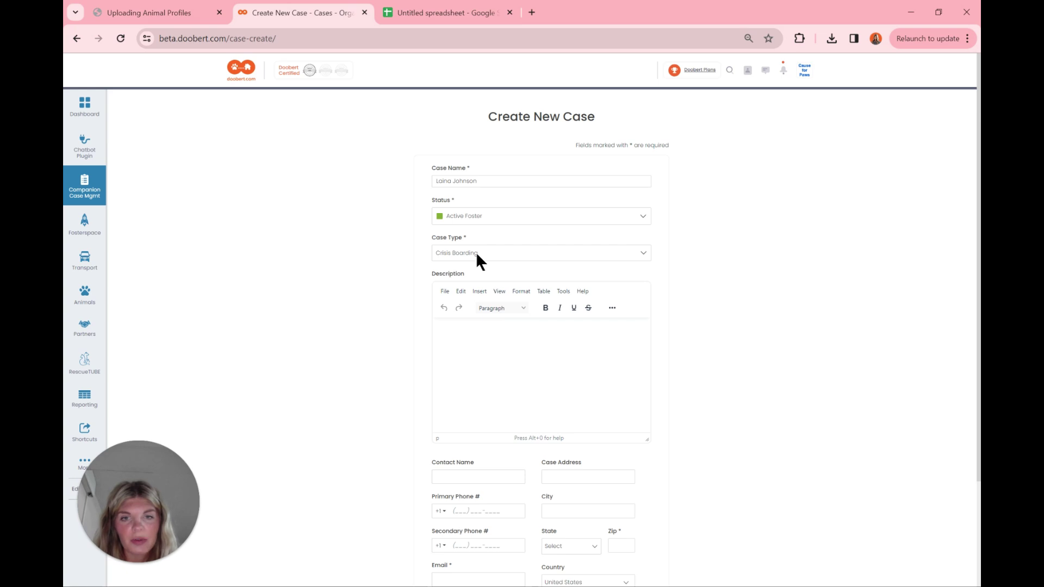
{"action": "left_click", "coordinate": [475, 252]}
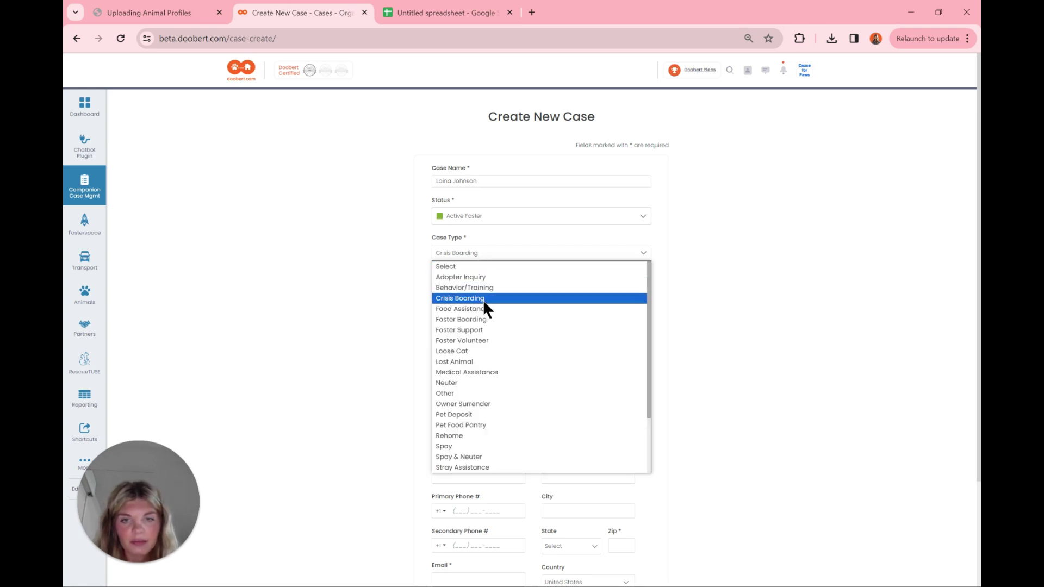
{"action": "left_click", "coordinate": [490, 339]}
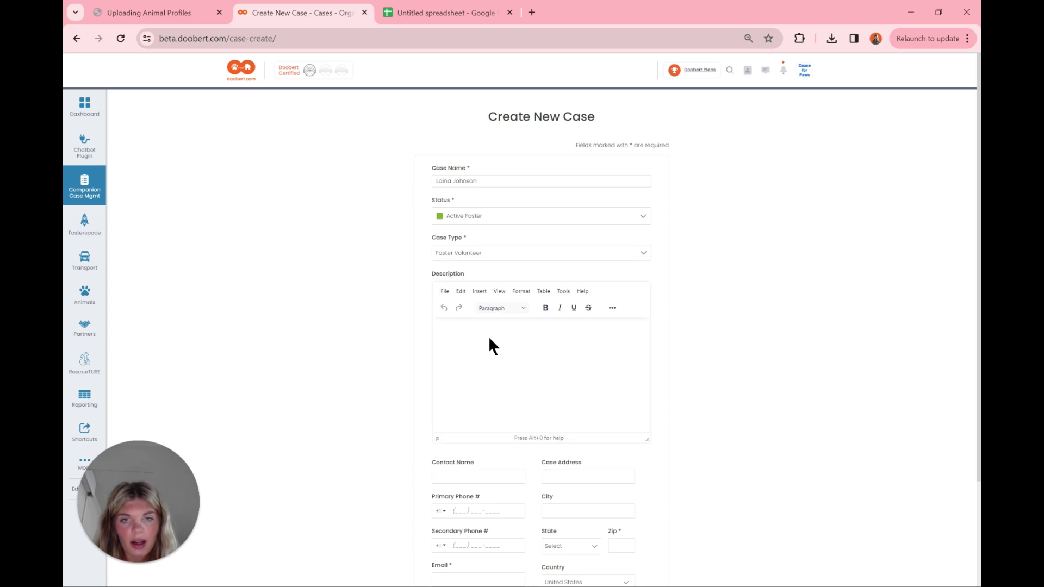
{"action": "left_click", "coordinate": [481, 365]}
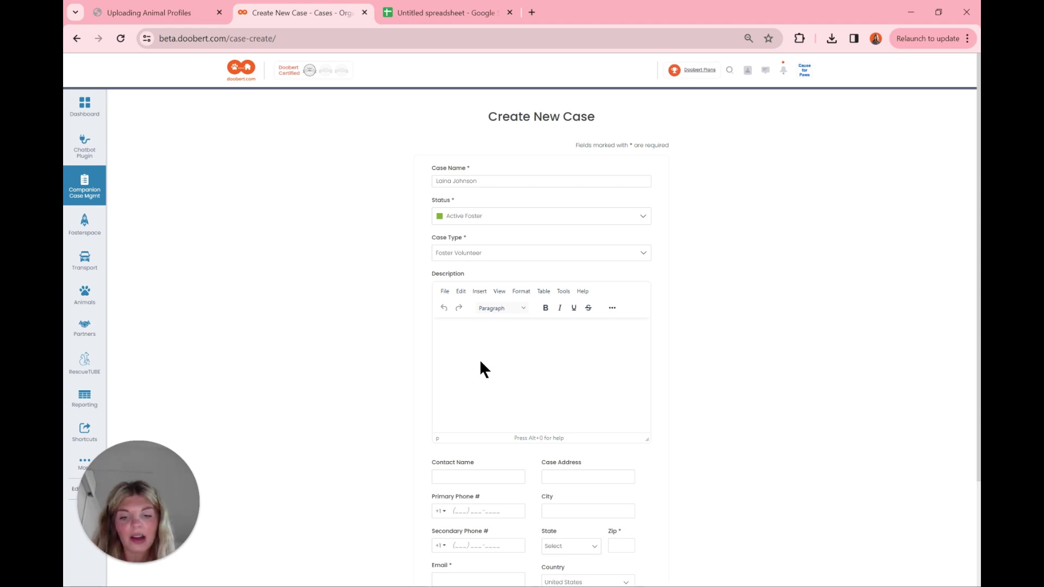
Step: Write a description saying the foster has over 3 years' fostering experience with dogs, cats, kittens and puppies
{"action": "type", "text": "Laina has been fosterin"}
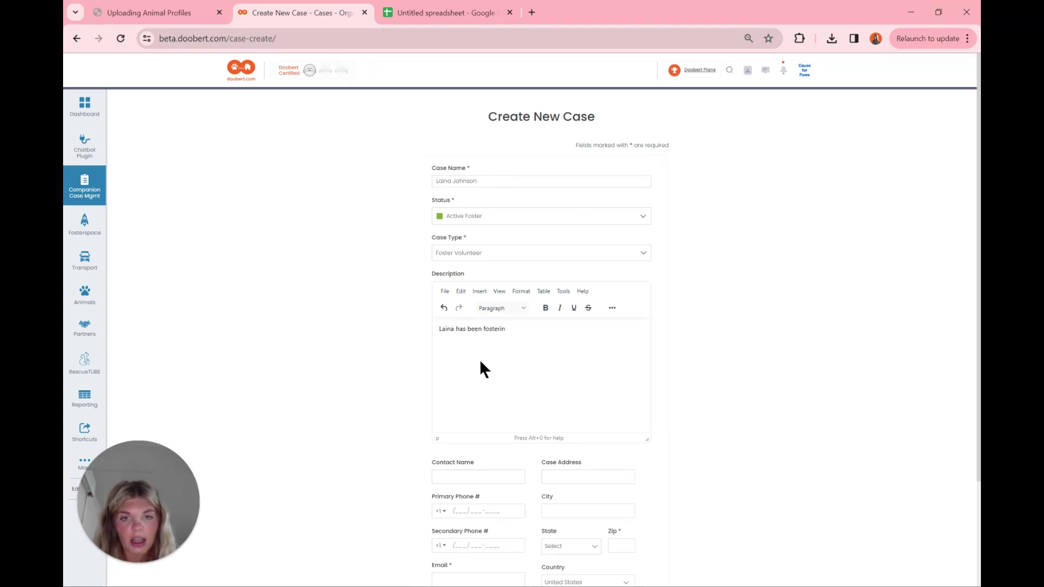
{"action": "type", "text": "g for over 3"}
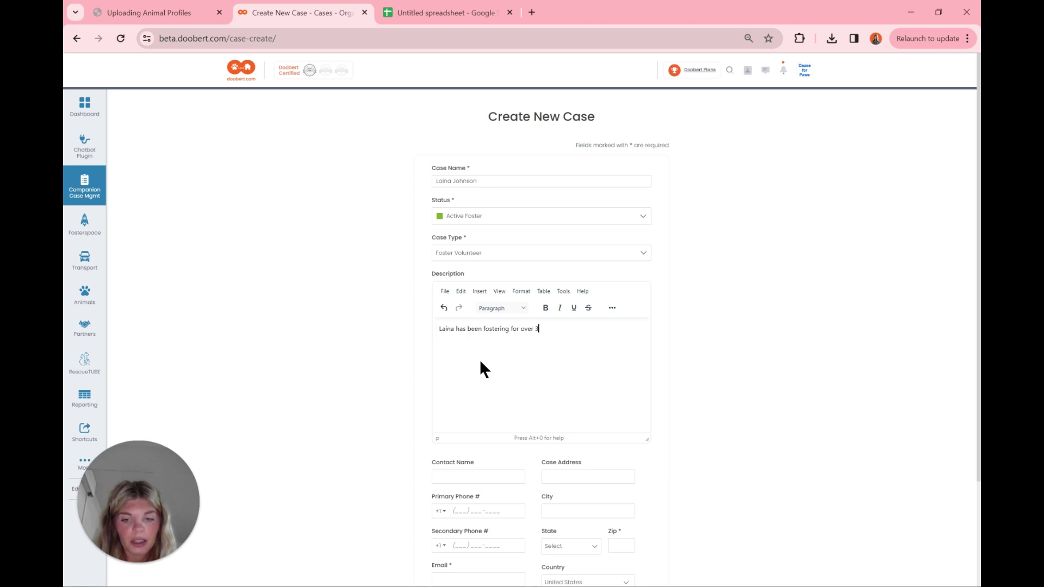
{"action": "type", "text": " years now"}
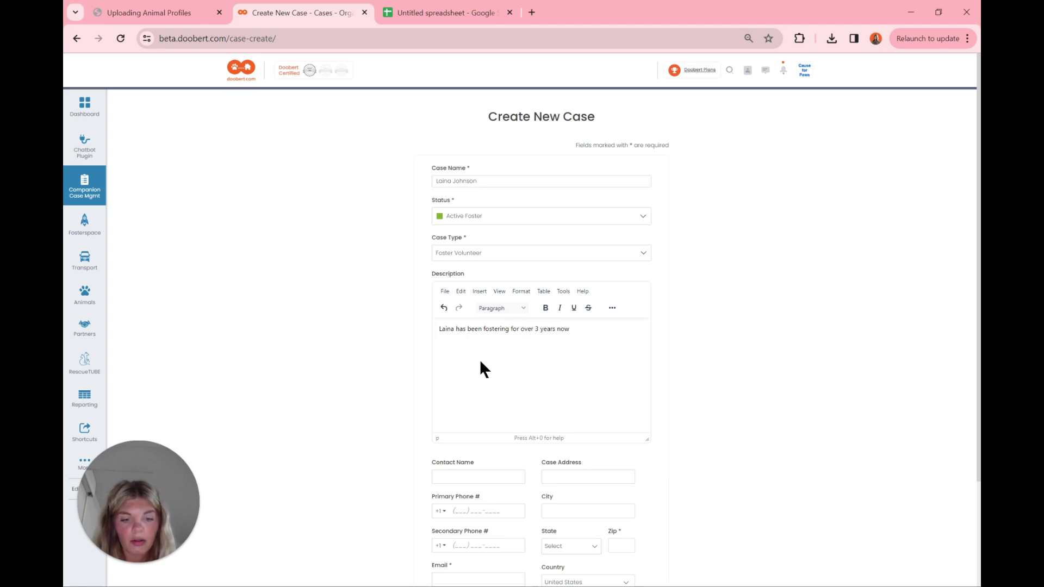
{"action": "type", "text": ". She has experience"}
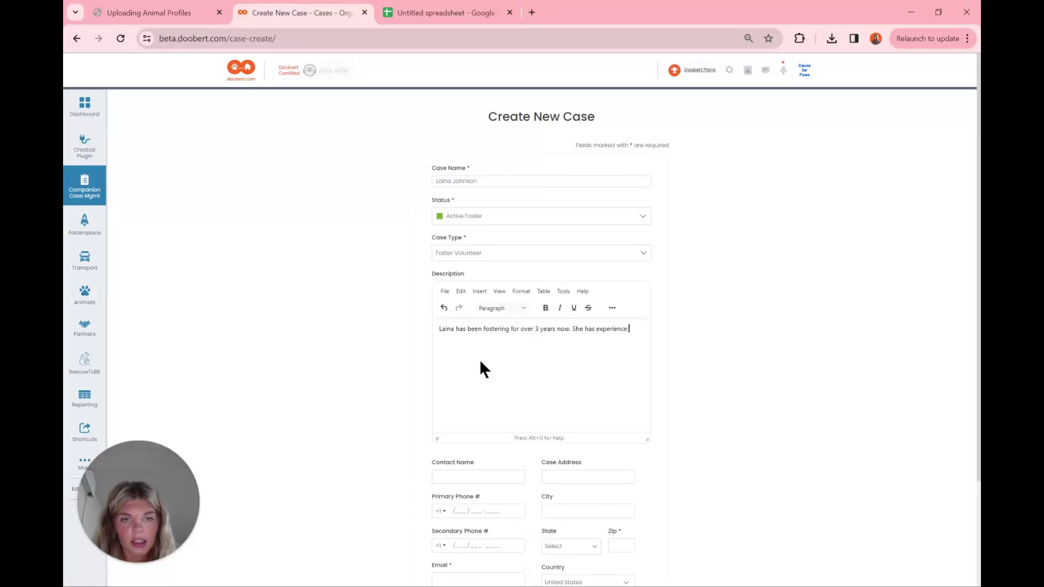
{"action": "type", "text": " with both dogs and cats as"}
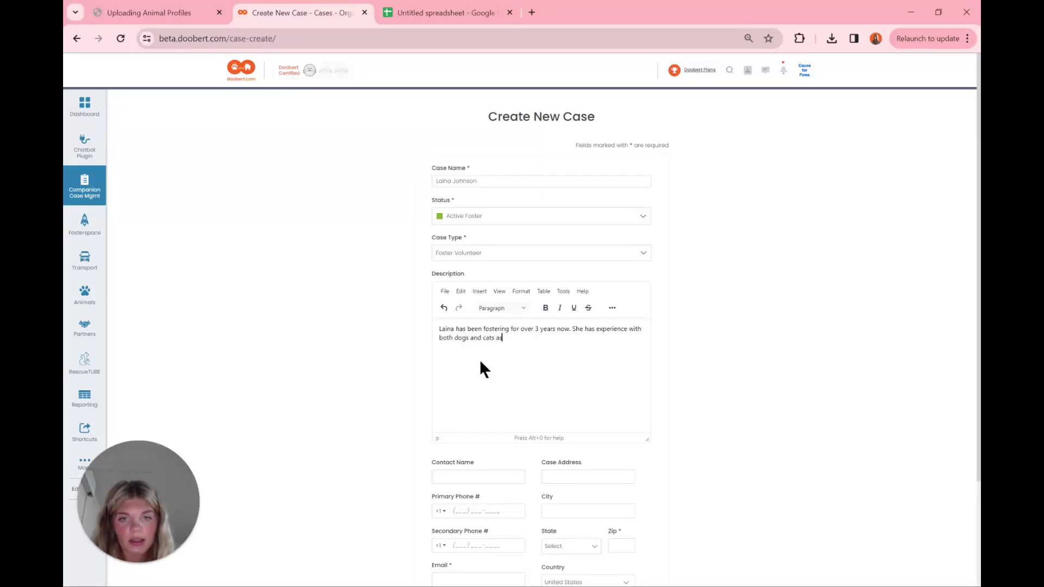
{"action": "type", "text": " well "}
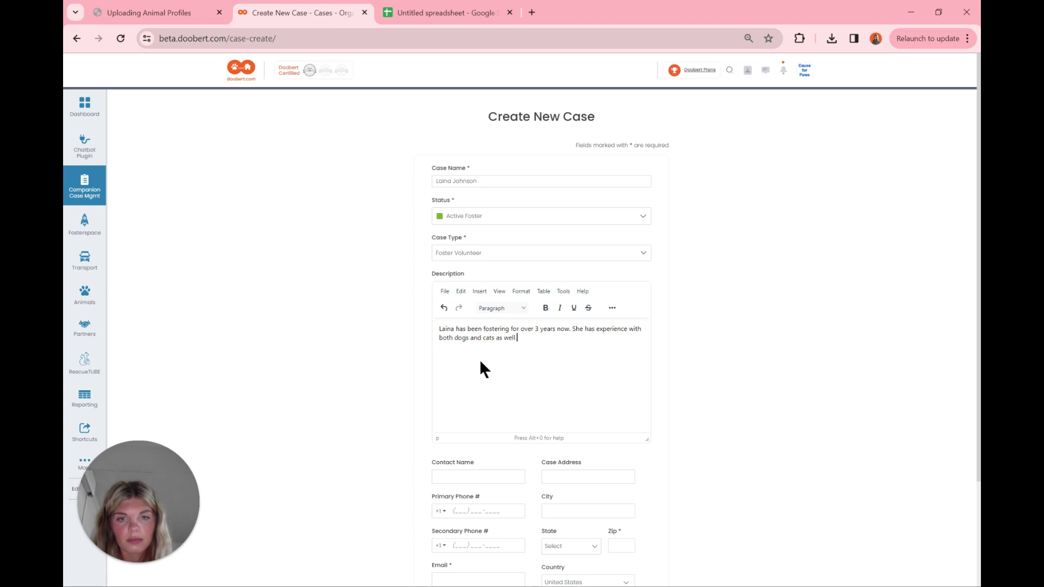
{"action": "type", "text": "as kittens and p"}
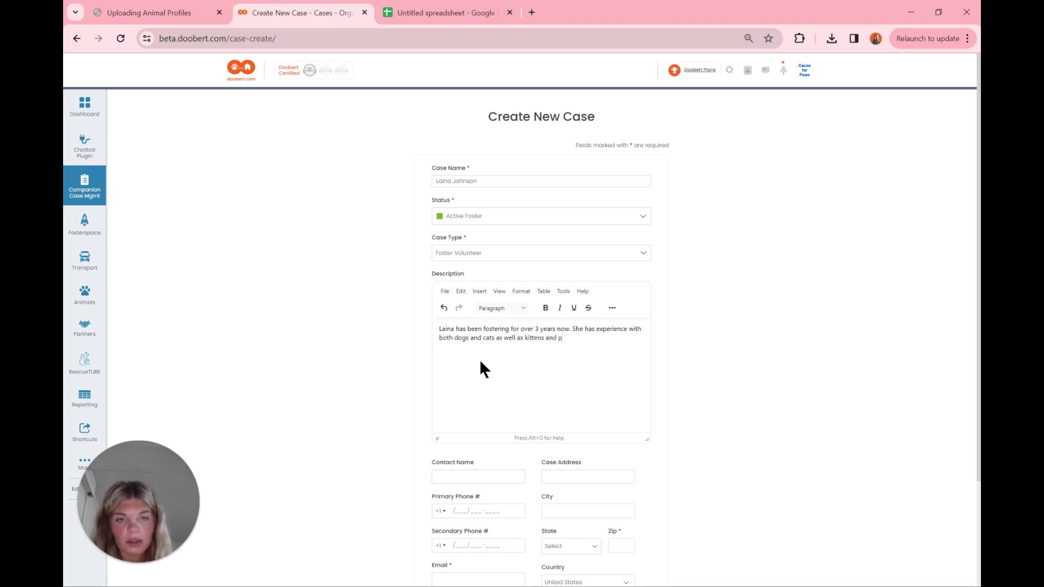
{"action": "type", "text": "uppies."}
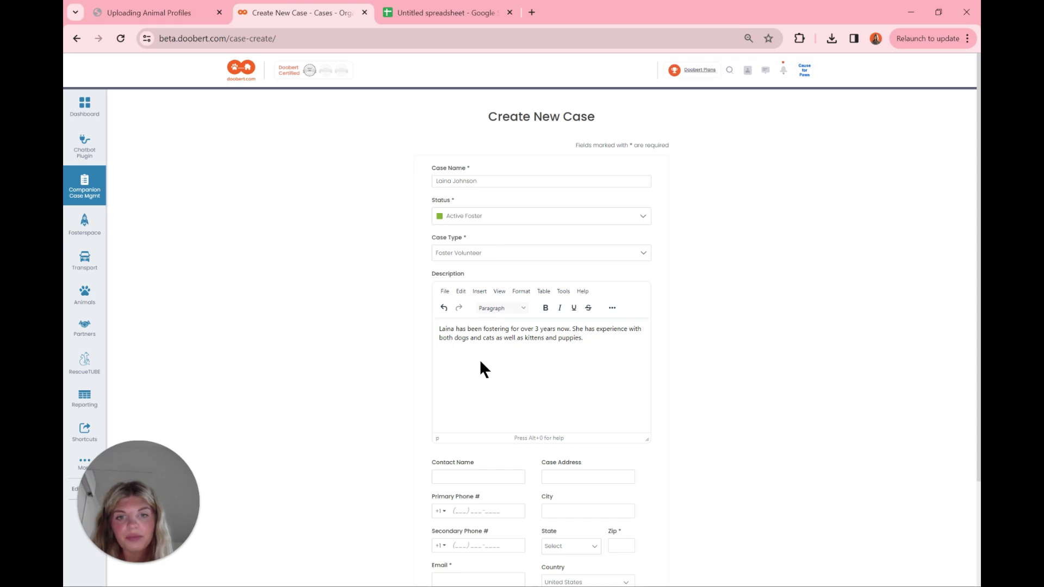
{"action": "scroll", "coordinate": [479, 360], "scroll_direction": "down", "scroll_amount": 2}
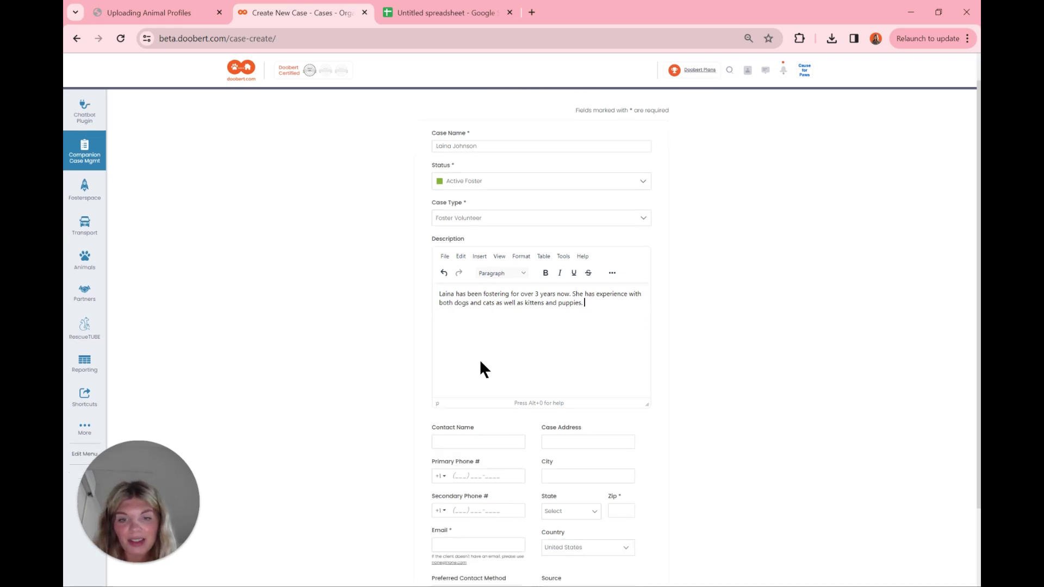
Step: Fill in the contact's first name and e-mail address
{"action": "left_click", "coordinate": [464, 363]}
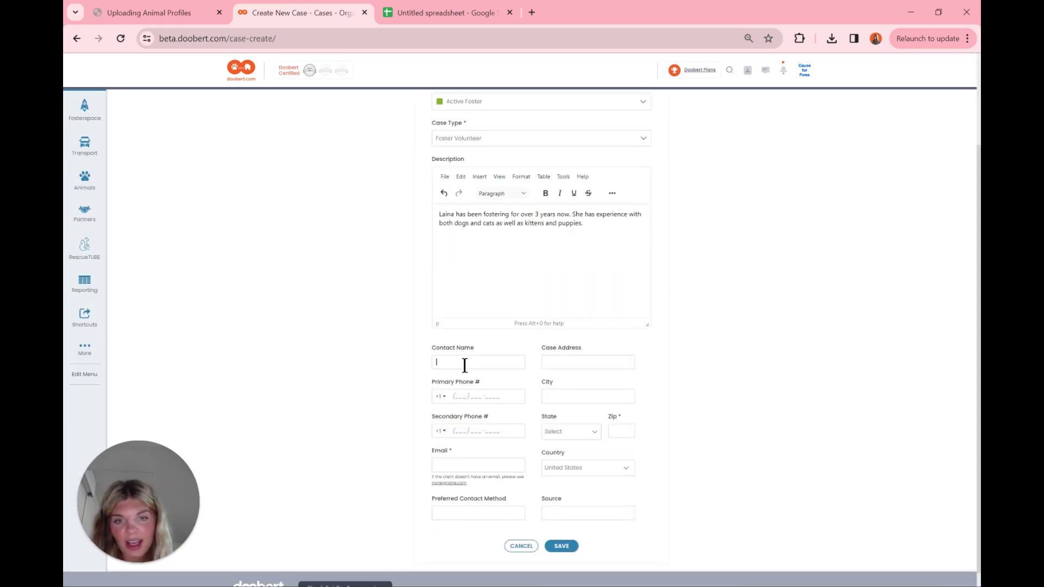
{"action": "type", "text": "Laina"}
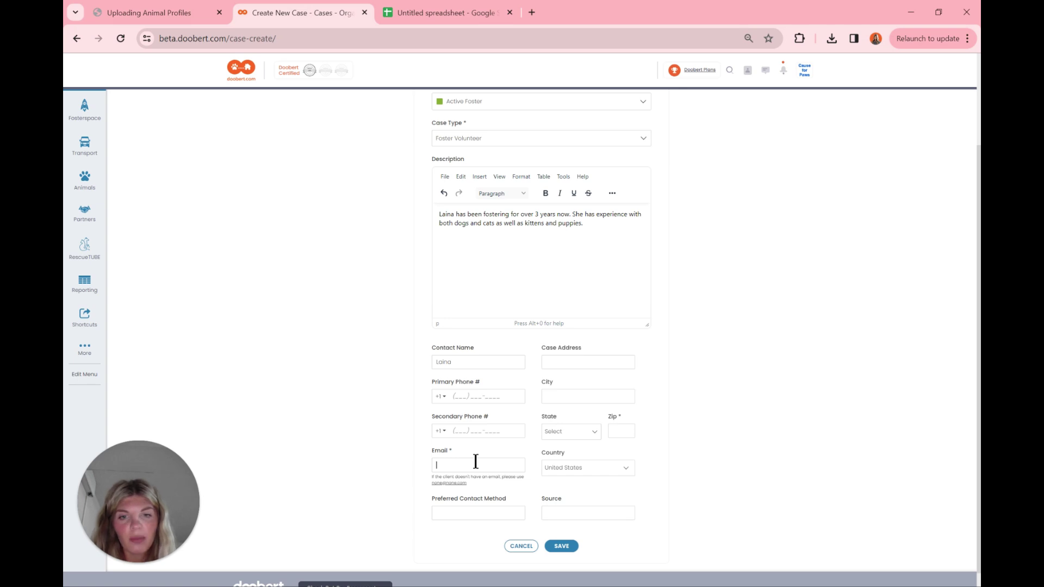
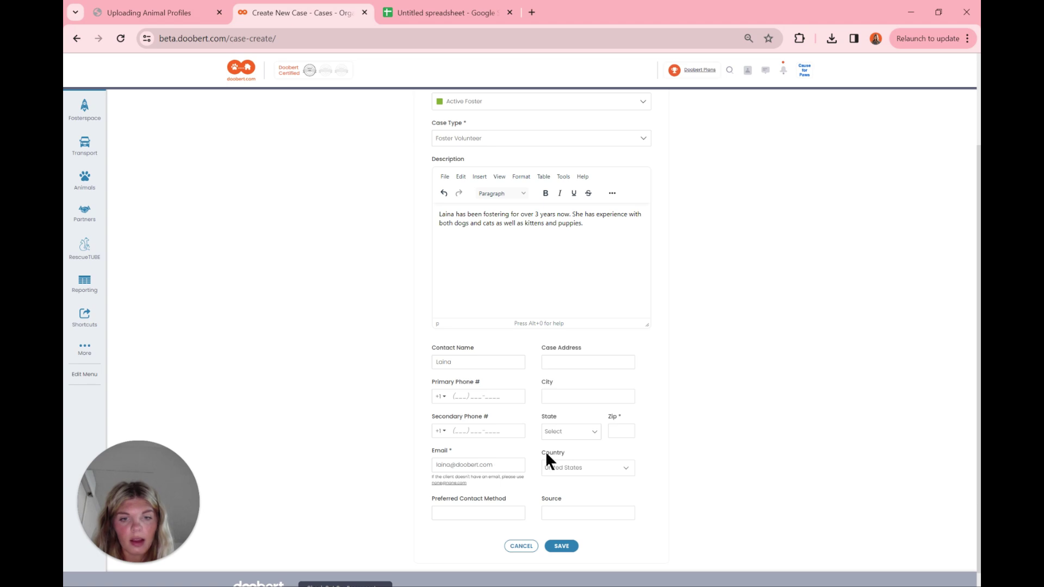
Step: Enter the placeholder zip code 00000 and save the new foster case
{"action": "left_click", "coordinate": [624, 428]}
{"action": "type", "text": "00000"}
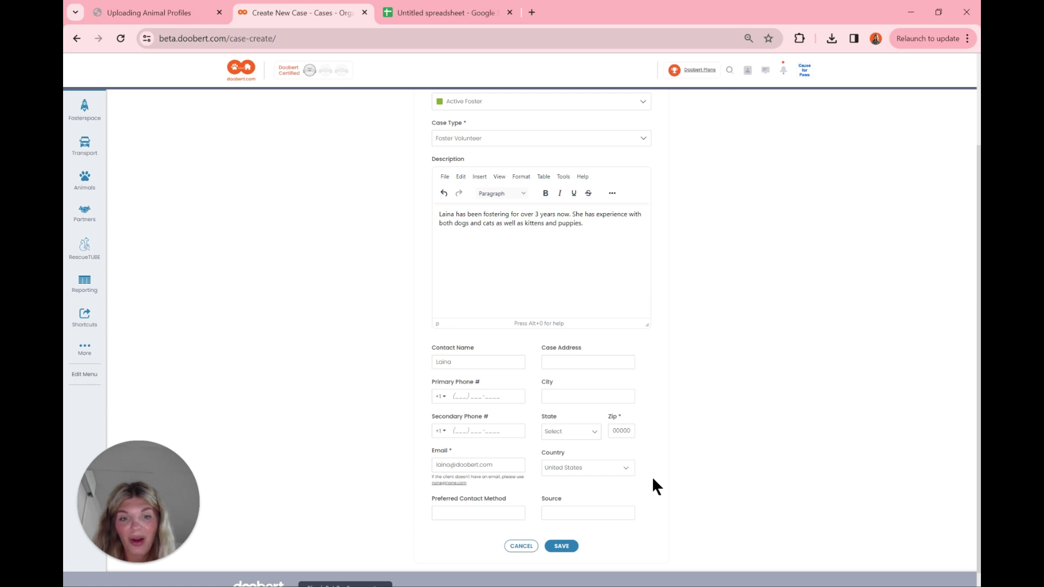
{"action": "left_click", "coordinate": [561, 546]}
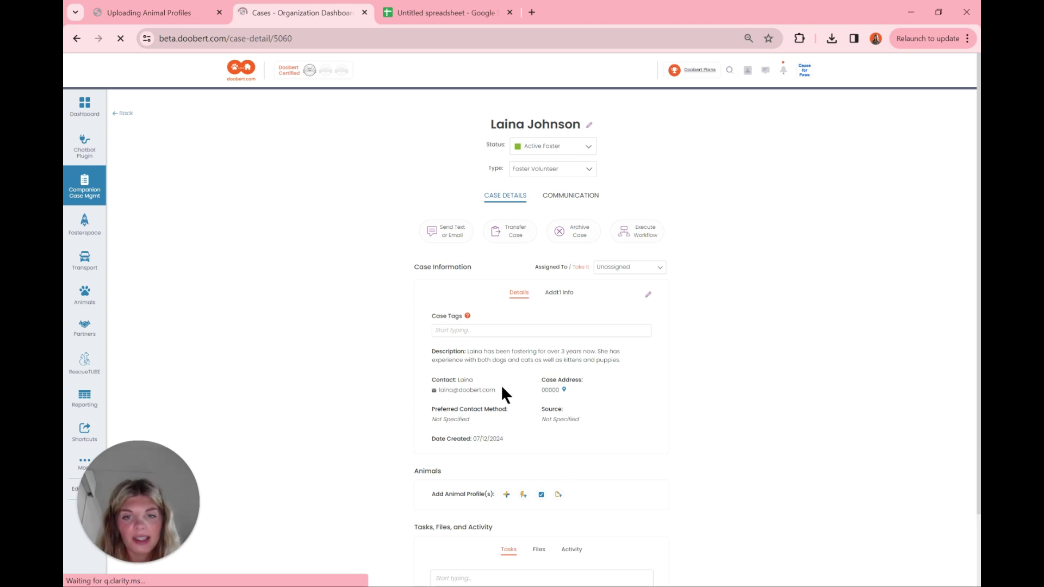
Step: Add the case tags 'Interested in Cats' and 'Spayed Dogs'
{"action": "left_click", "coordinate": [453, 333]}
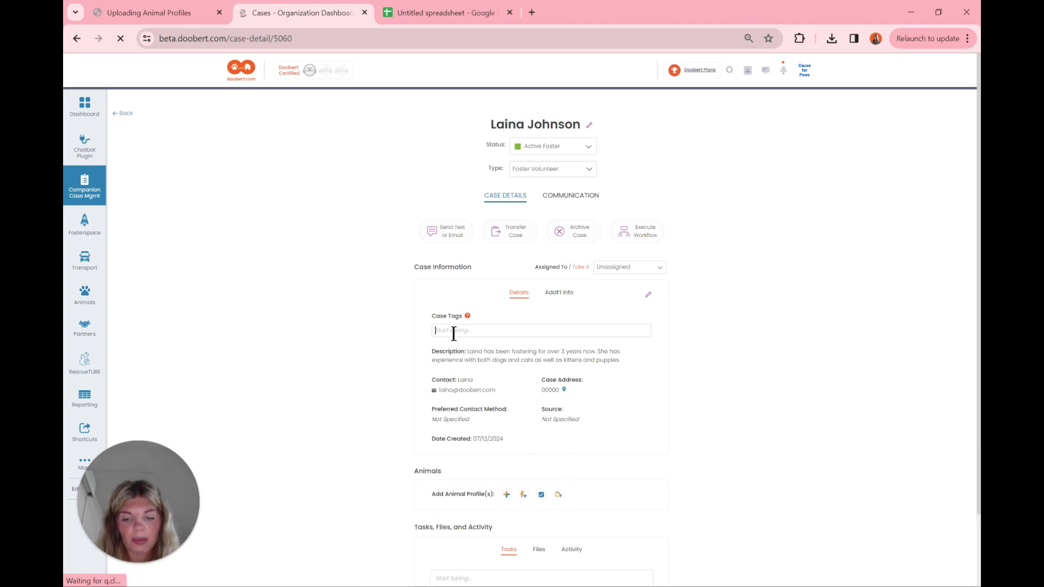
{"action": "type", "text": "Cats"}
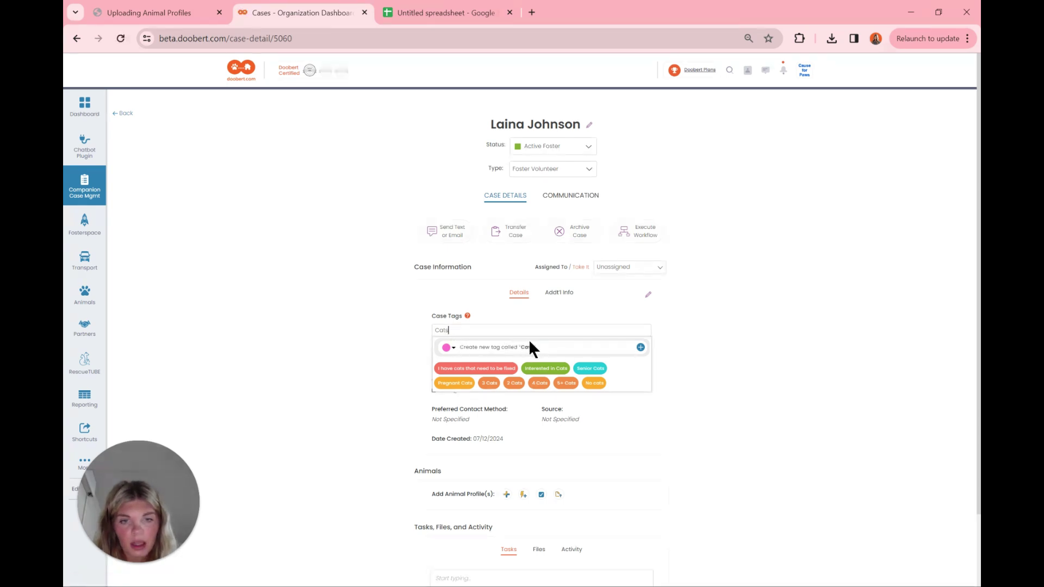
{"action": "left_click", "coordinate": [541, 369]}
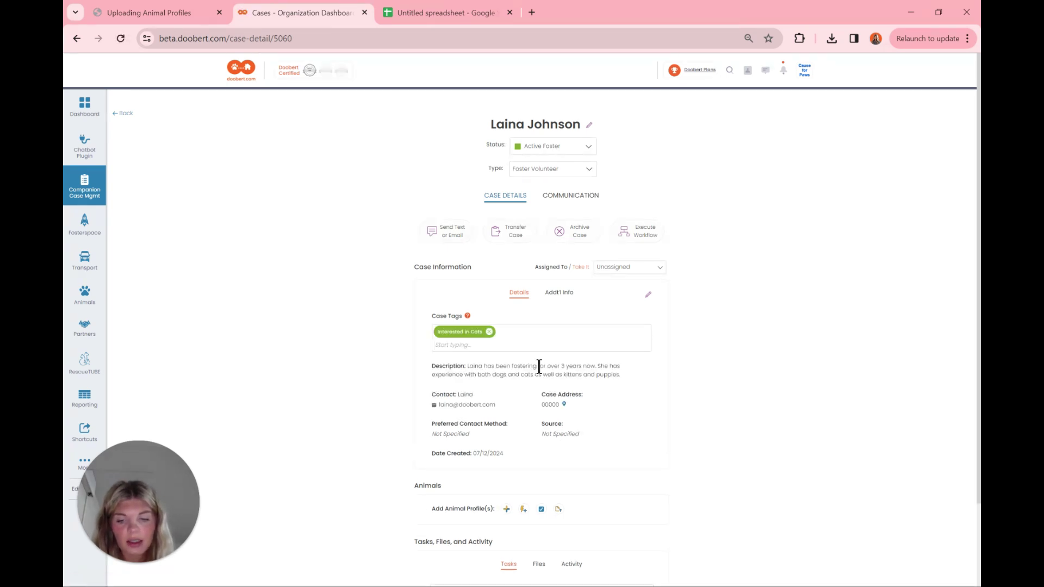
{"action": "type", "text": "Dogs"}
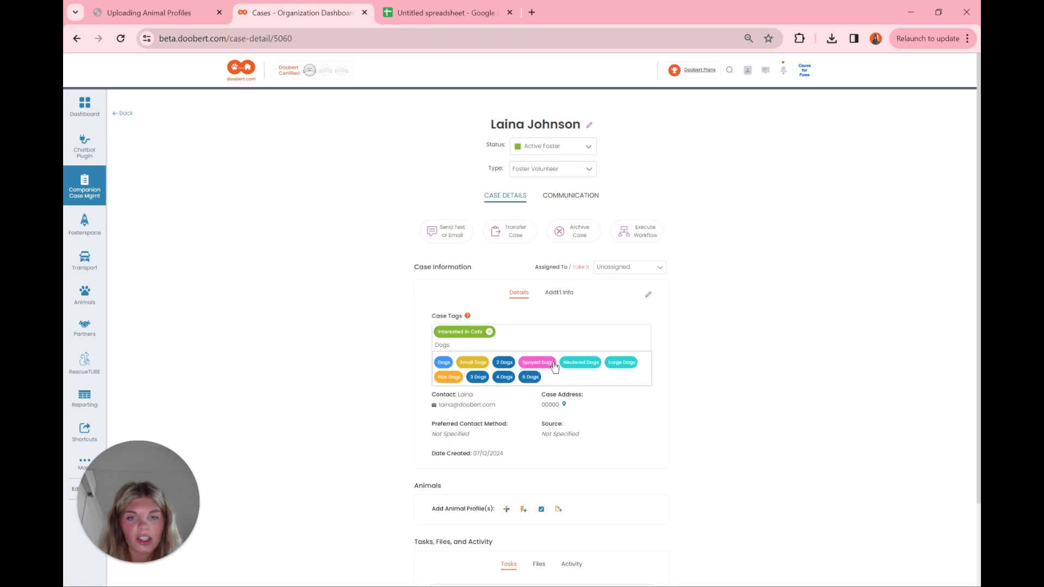
{"action": "left_click", "coordinate": [554, 367]}
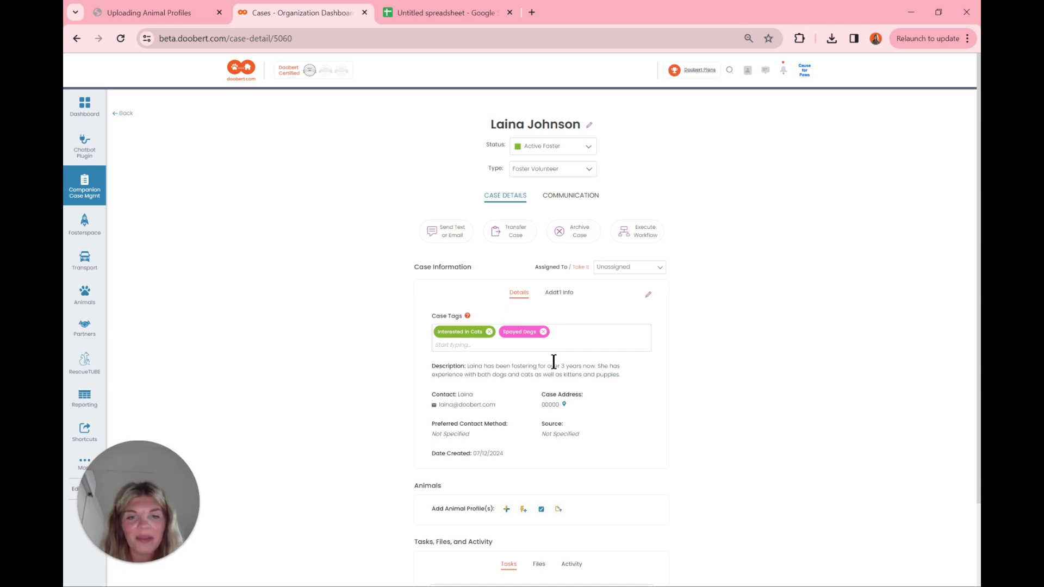
Step: In Add'l Info, tag the contact with 'I have a fenced-in yard' and '2 Dogs'
{"action": "left_click", "coordinate": [560, 293]}
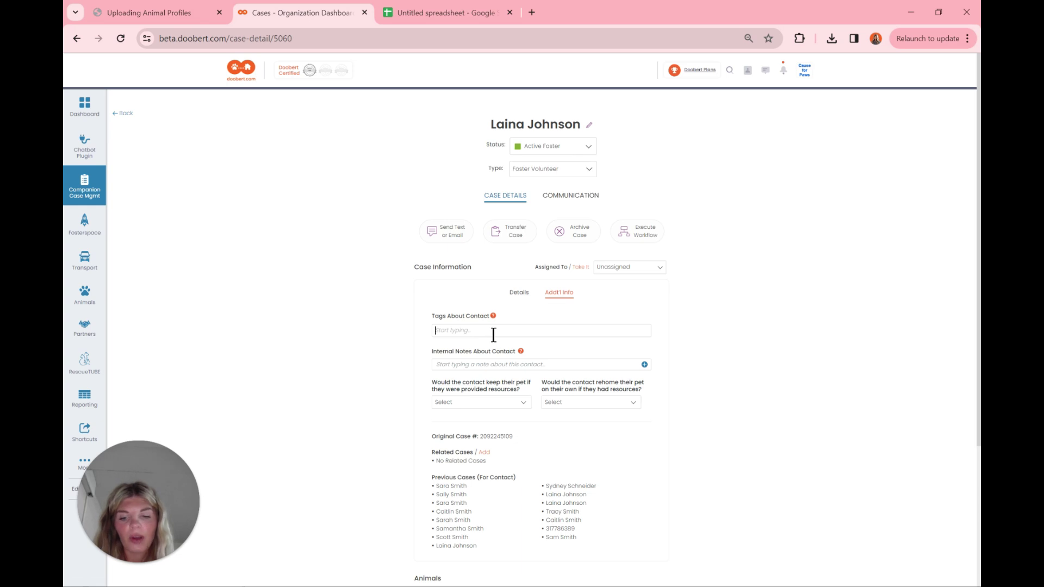
{"action": "type", "text": "Fenced"}
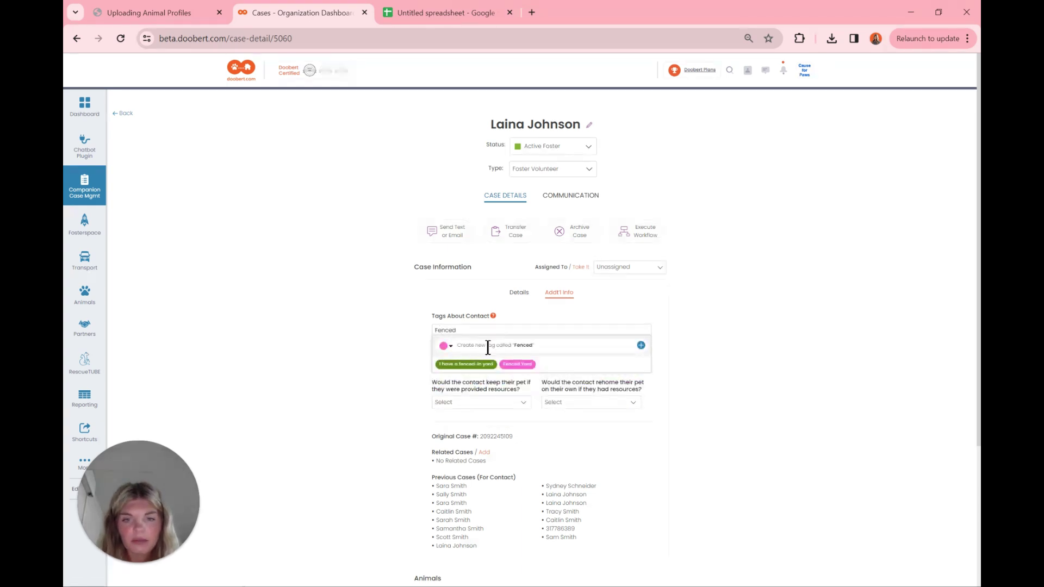
{"action": "left_click", "coordinate": [477, 365]}
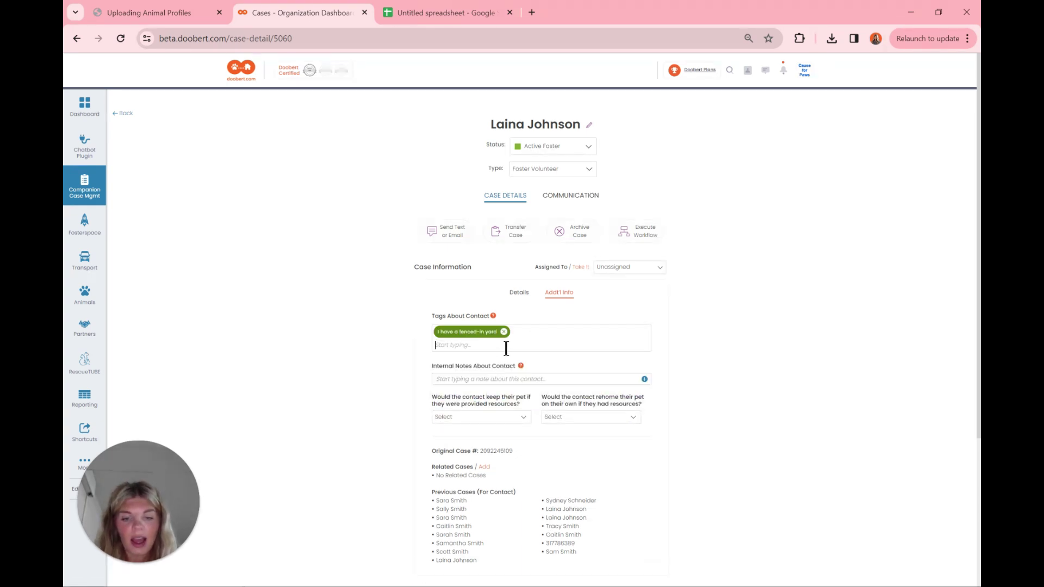
{"action": "type", "text": "2 dogs"}
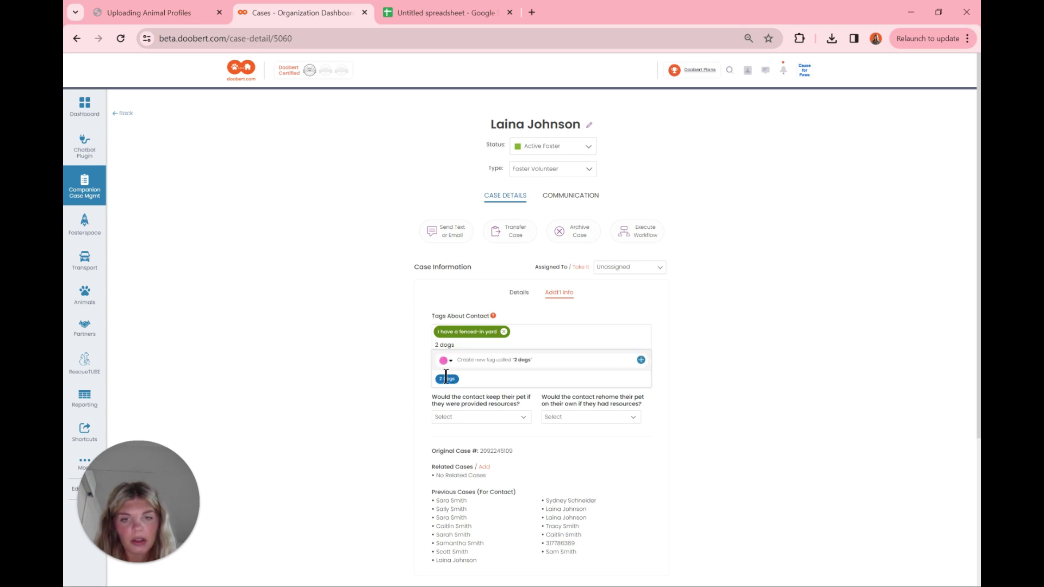
{"action": "left_click", "coordinate": [446, 380]}
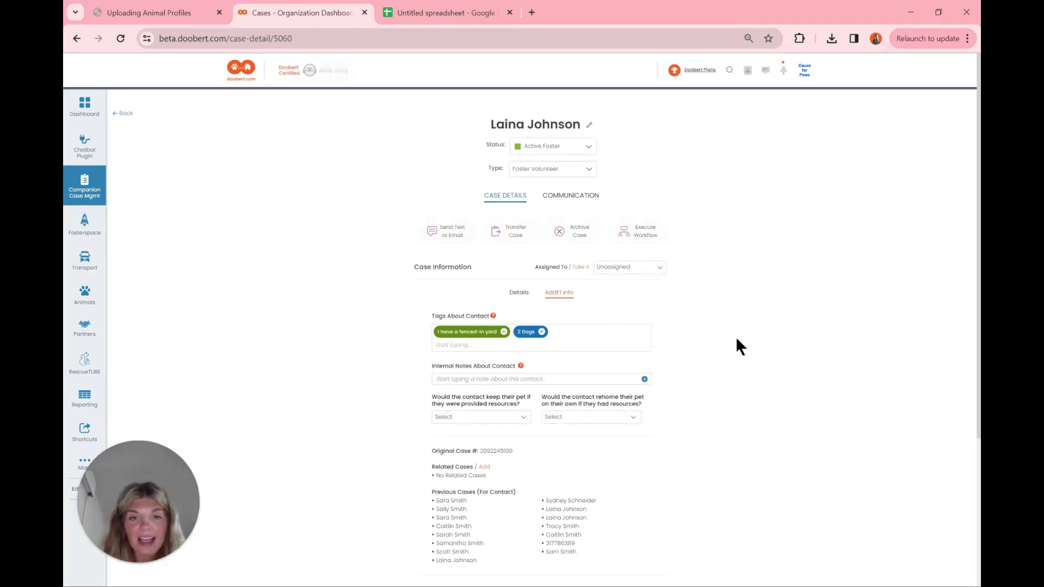
Step: Return to the case's Details tab and scroll through its main information
{"action": "scroll", "coordinate": [736, 337], "scroll_direction": "down", "scroll_amount": 1}
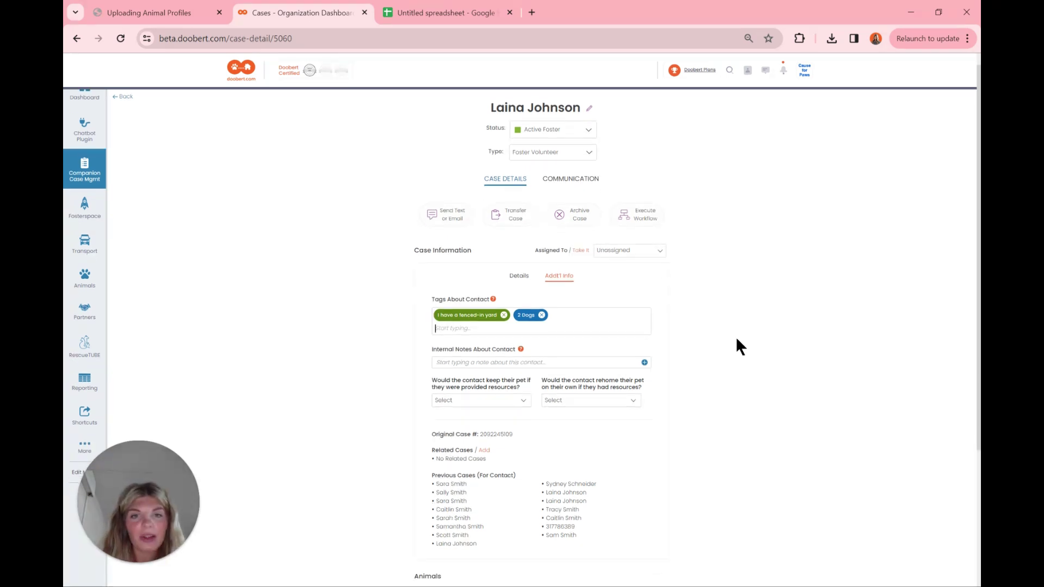
{"action": "left_click", "coordinate": [518, 277]}
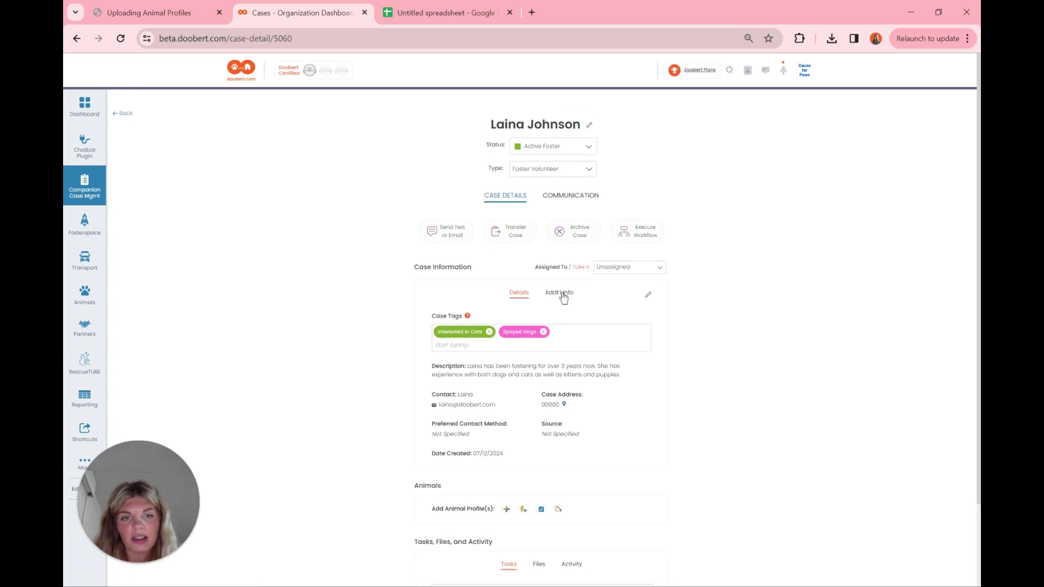
{"action": "scroll", "coordinate": [560, 298], "scroll_direction": "down", "scroll_amount": 5}
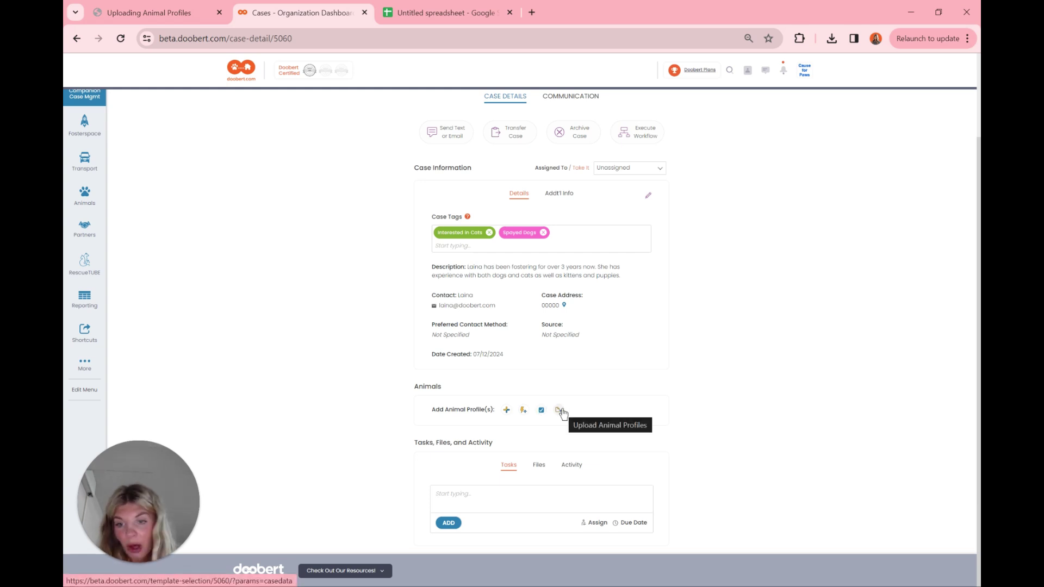
{"action": "left_click", "coordinate": [523, 410]}
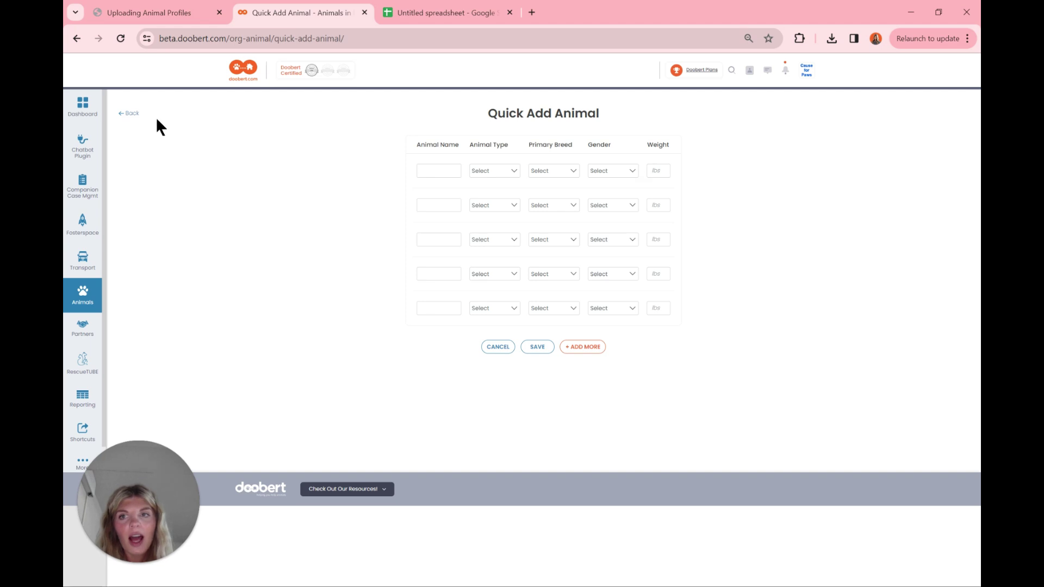
{"action": "left_click", "coordinate": [132, 115]}
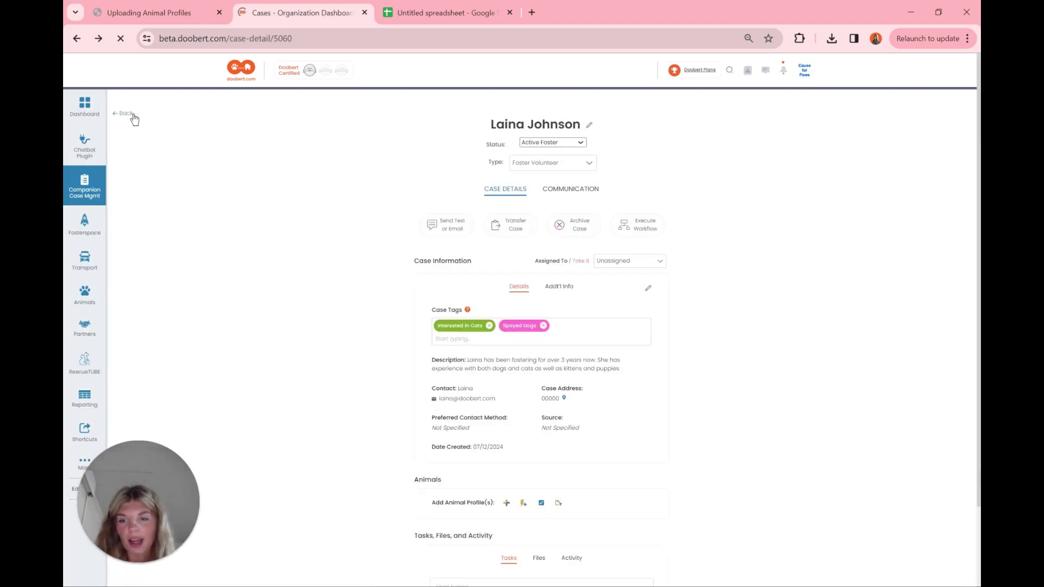
{"action": "scroll", "coordinate": [134, 119], "scroll_direction": "down", "scroll_amount": 2}
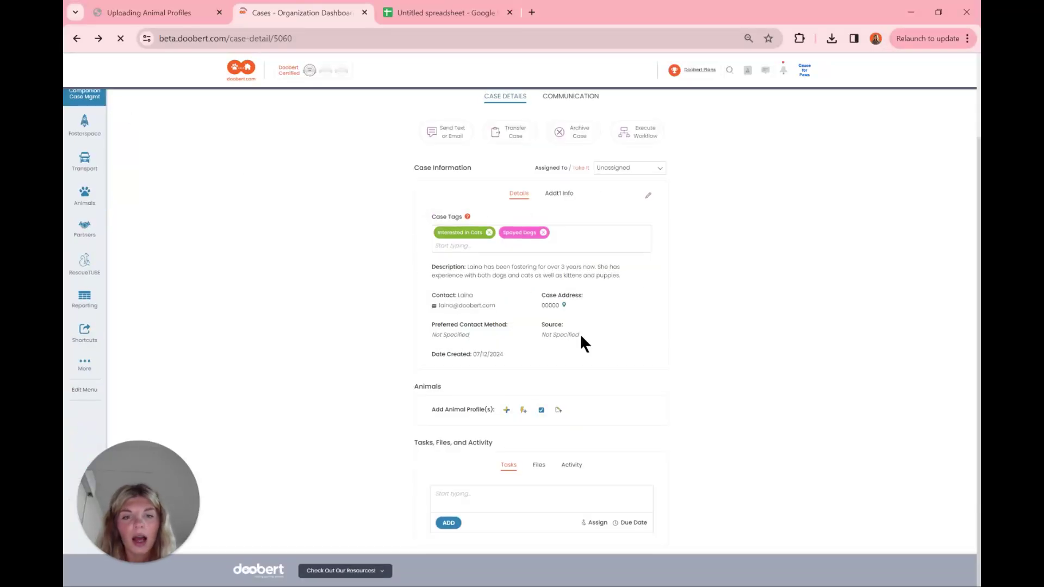
Step: From the Animals upload option, go to Manage Templates for mapping templates
{"action": "left_click", "coordinate": [559, 411]}
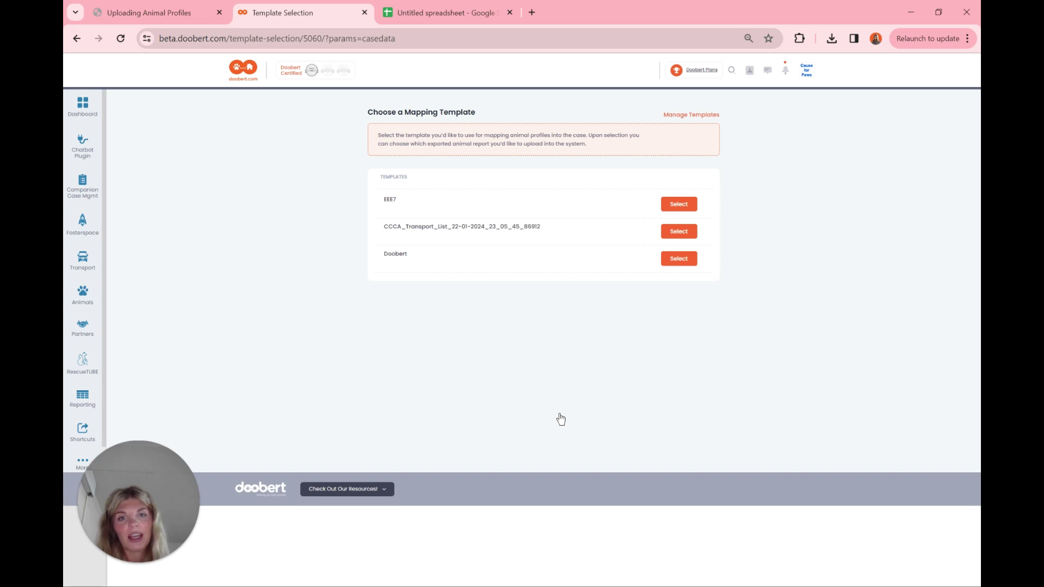
{"action": "left_click", "coordinate": [691, 115]}
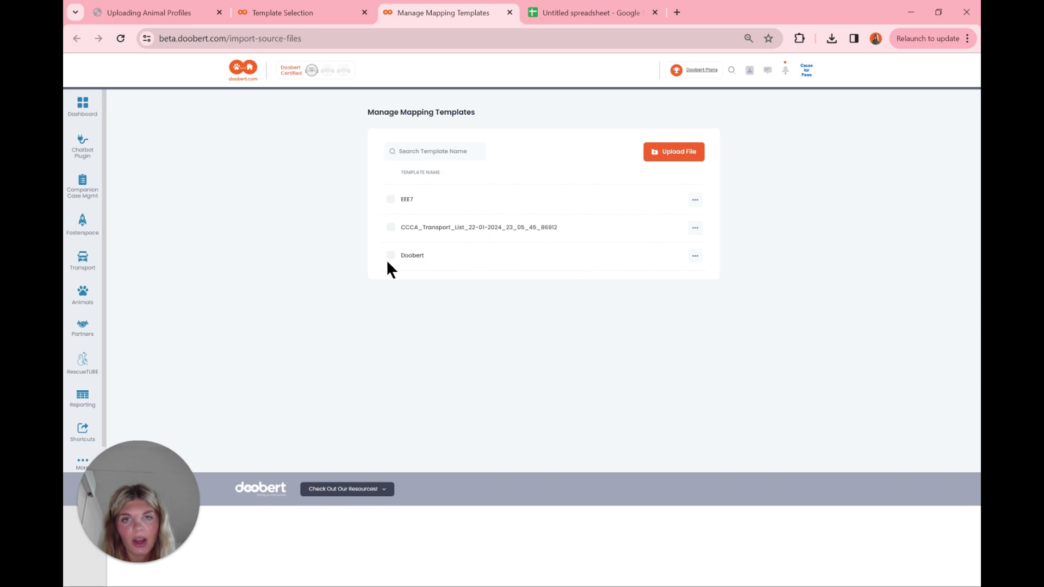
Step: Review the Upload Mapping Template File requirements, then switch to the blank Untitled spreadsheet
{"action": "left_click", "coordinate": [662, 156]}
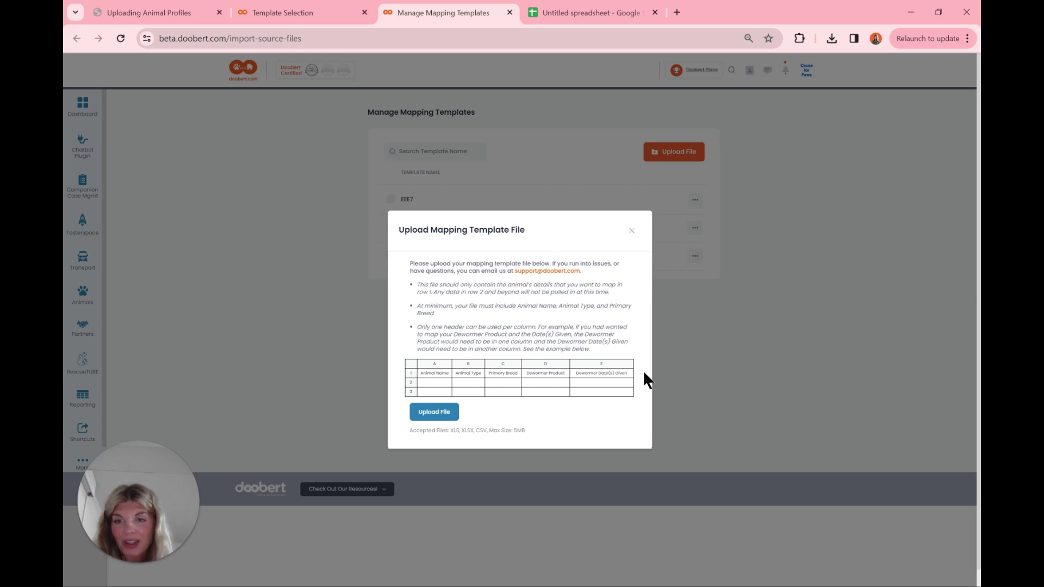
{"action": "key", "text": "ctrl+Tab"}
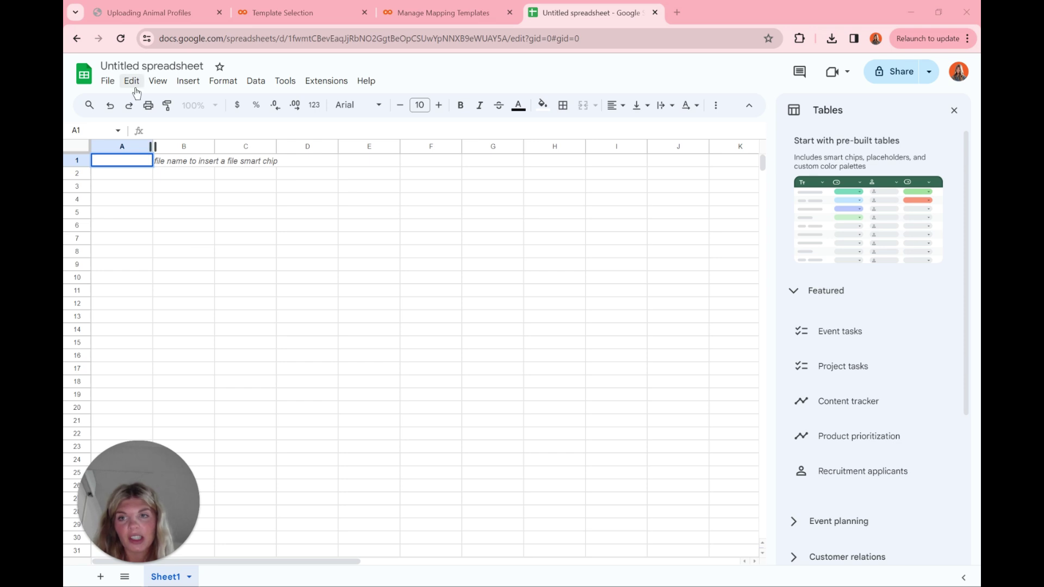
Step: Enter the header 'Animal Name' into cell A1 of the blank spreadsheet
{"action": "double_click", "coordinate": [115, 158]}
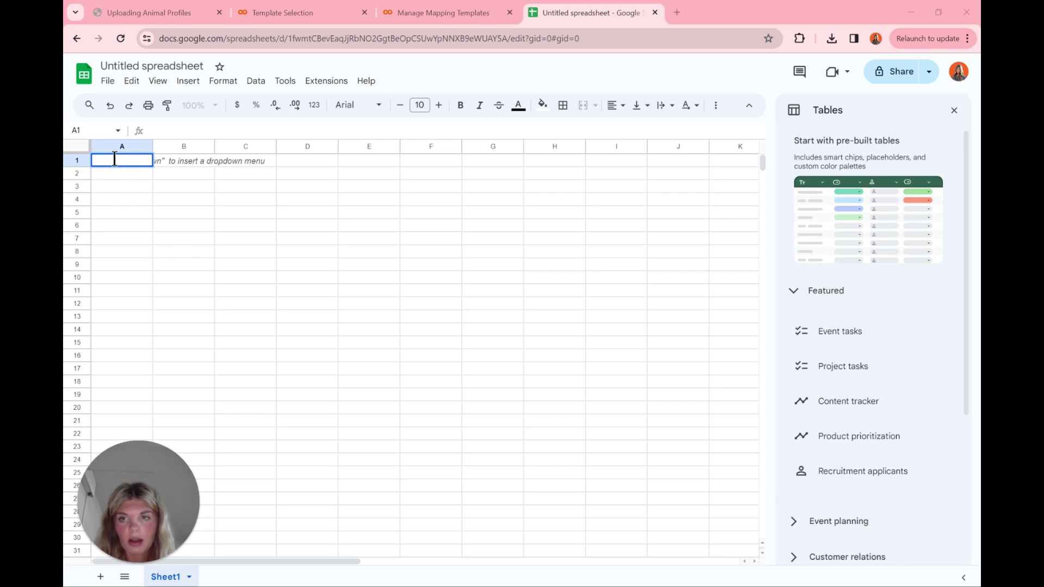
{"action": "type", "text": "Animal Nam"}
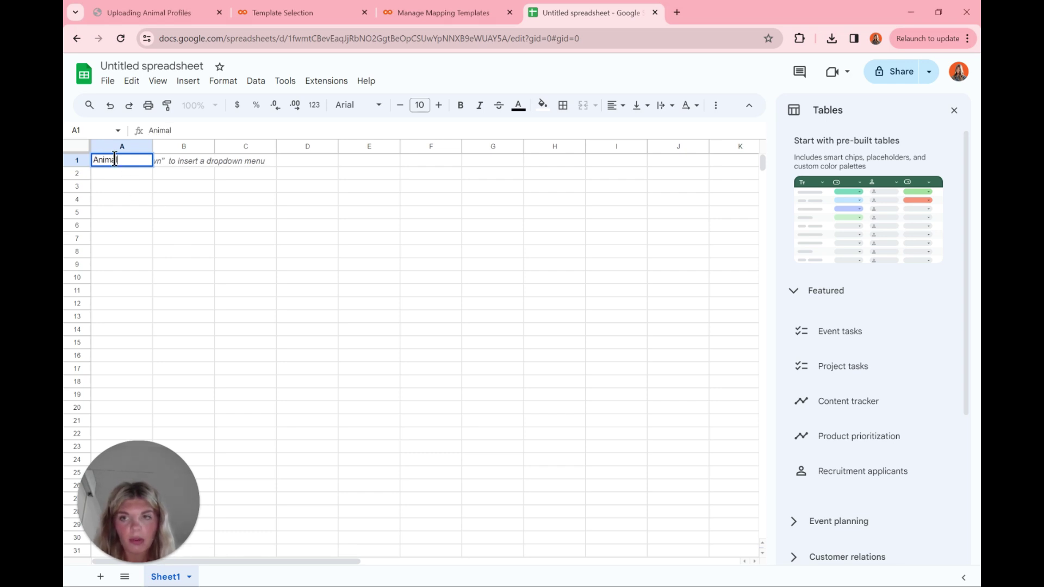
{"action": "type", "text": "e"}
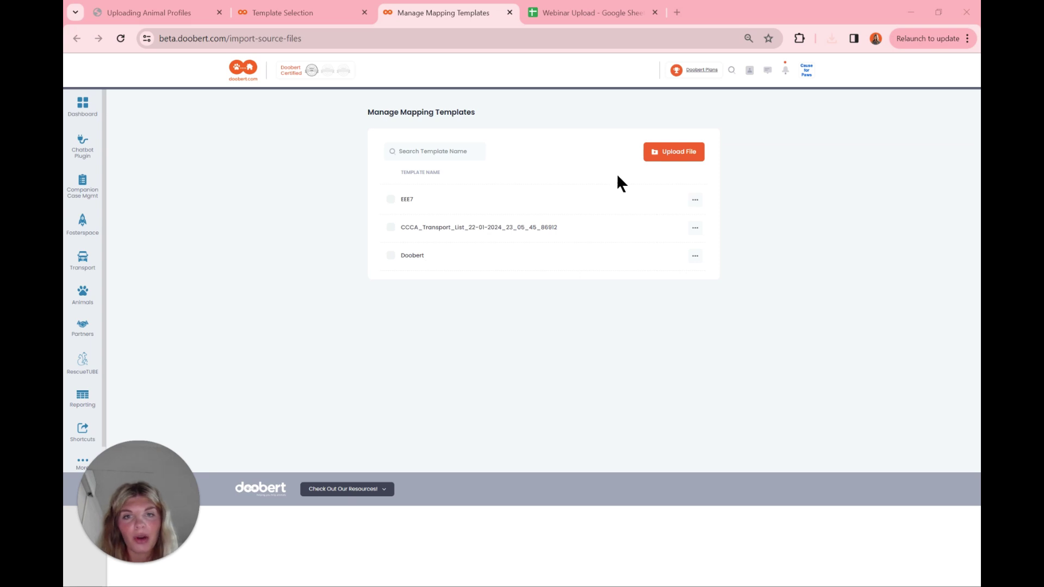
Step: Upload Webinar Upload.xlsx as a new mapping template file and continue to header mapping
{"action": "left_click", "coordinate": [663, 155]}
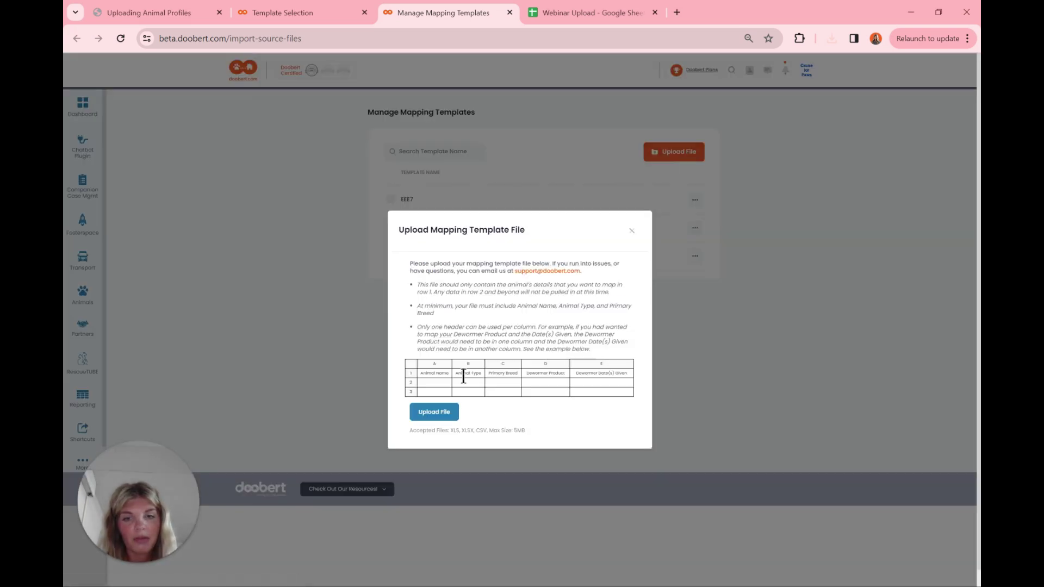
{"action": "left_click", "coordinate": [446, 415]}
{"action": "double_click", "coordinate": [406, 285]}
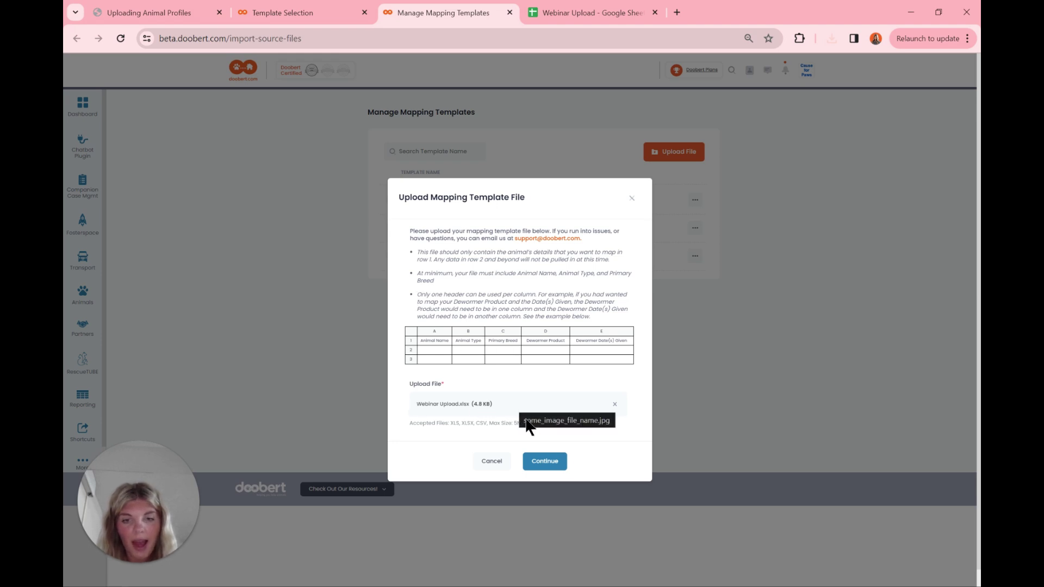
{"action": "left_click", "coordinate": [545, 462]}
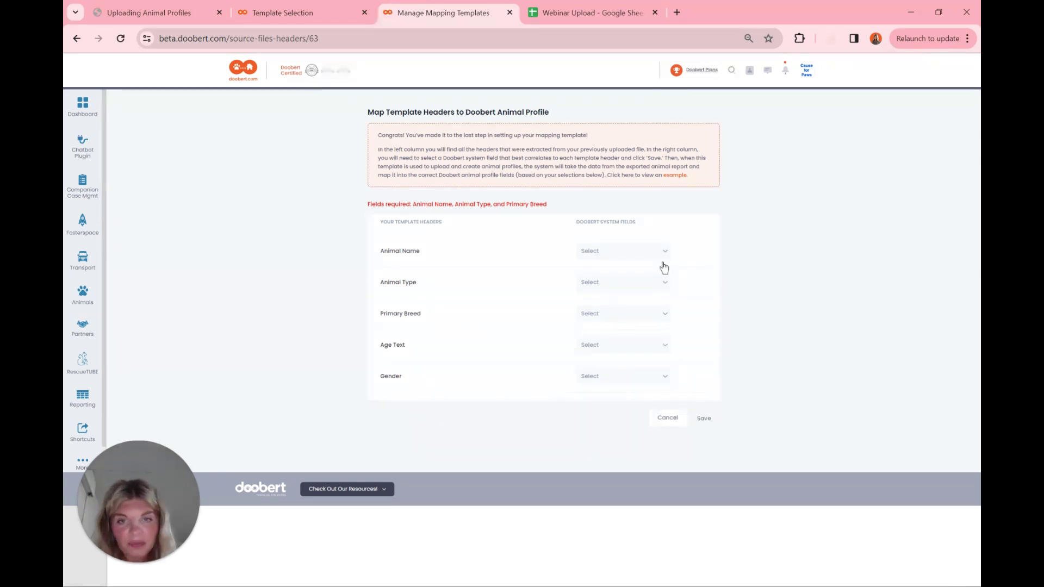
Step: Map the Animal Name, Animal Type and Primary Breed headers to Animal Name, Animal Type and Animal Breed
{"action": "left_click", "coordinate": [631, 252]}
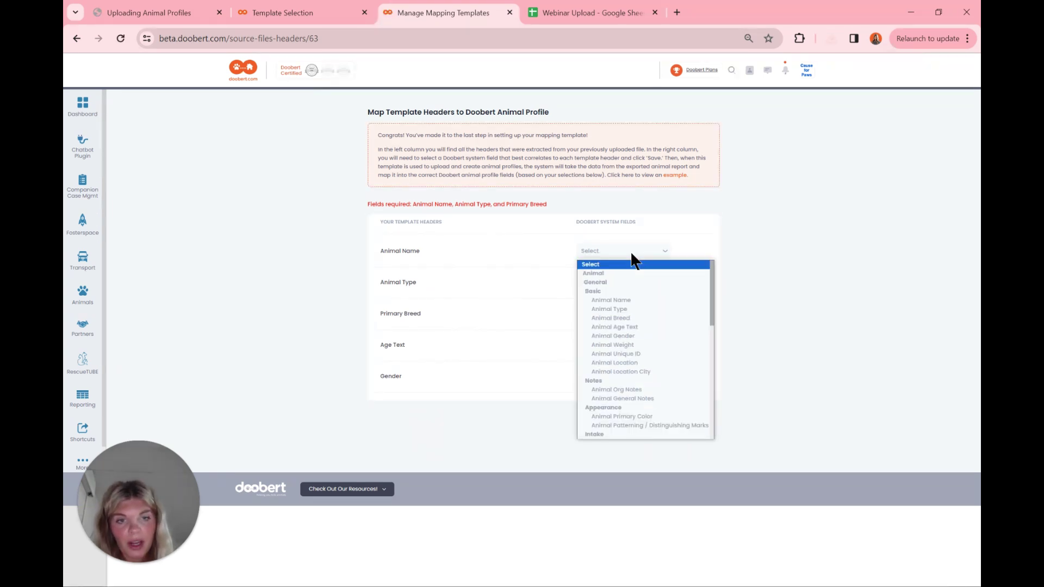
{"action": "left_click", "coordinate": [626, 299]}
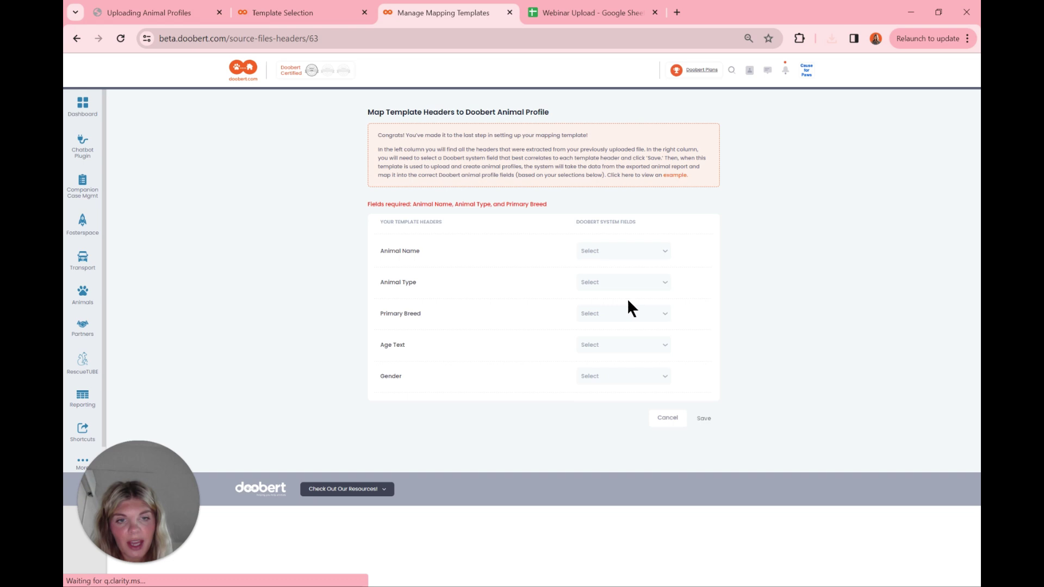
{"action": "left_click", "coordinate": [602, 283]}
{"action": "left_click", "coordinate": [624, 338]}
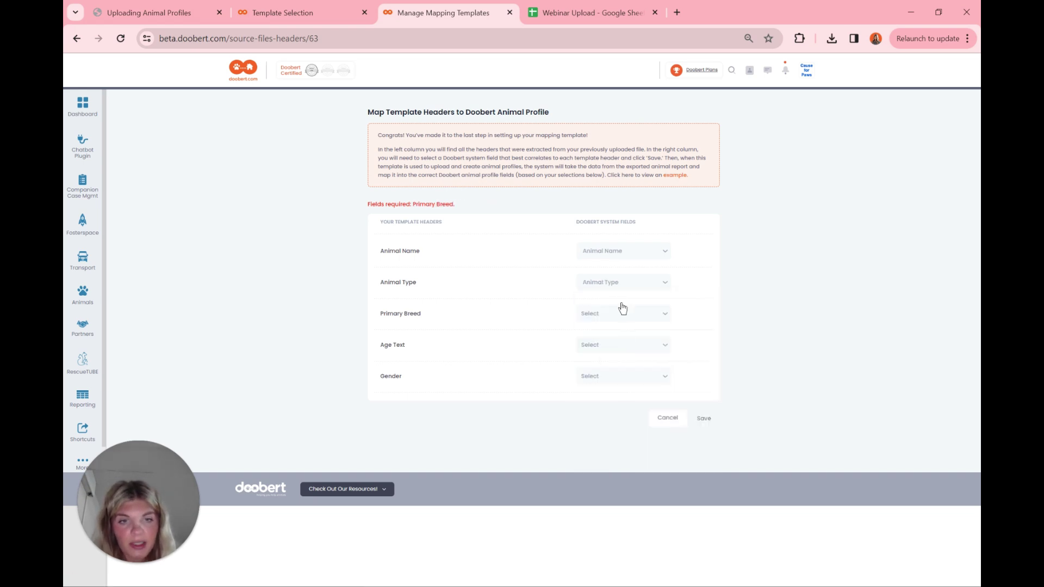
{"action": "left_click", "coordinate": [613, 307]}
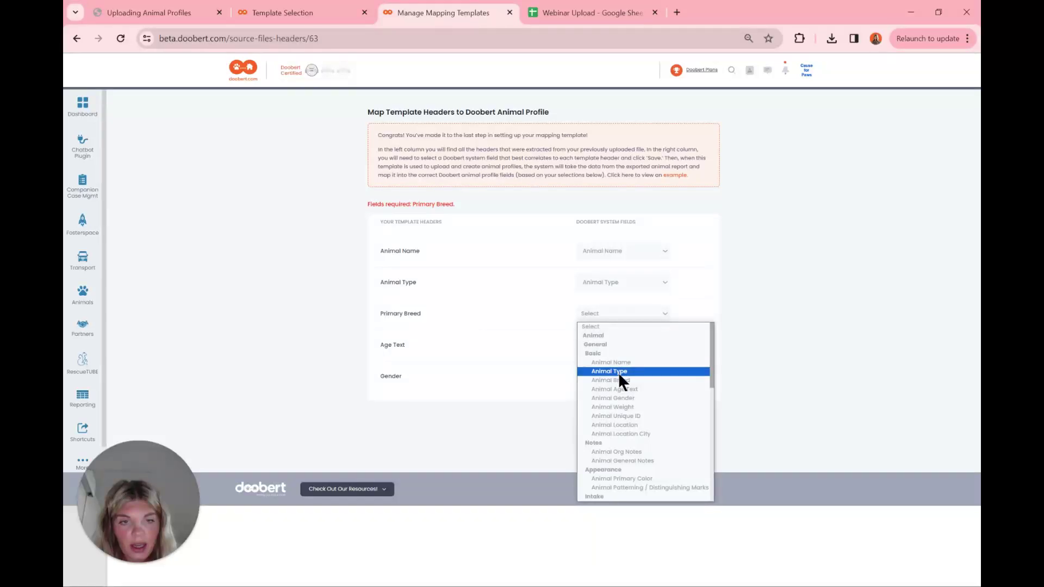
{"action": "left_click", "coordinate": [623, 379]}
Step: Map Age Text to Animal Age Text and Gender to Animal Gender, then save the template
{"action": "left_click", "coordinate": [619, 331]}
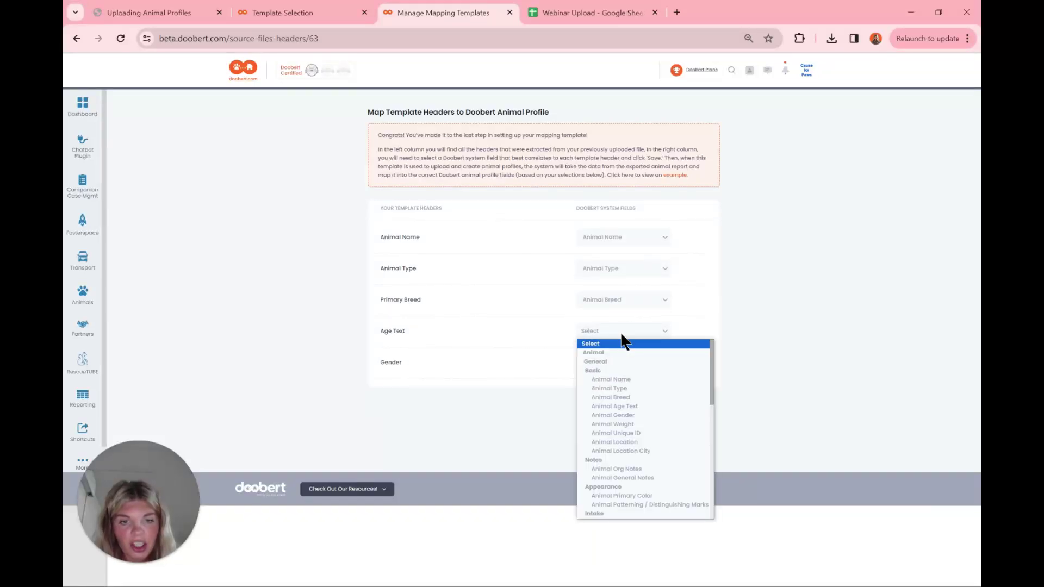
{"action": "left_click", "coordinate": [625, 406]}
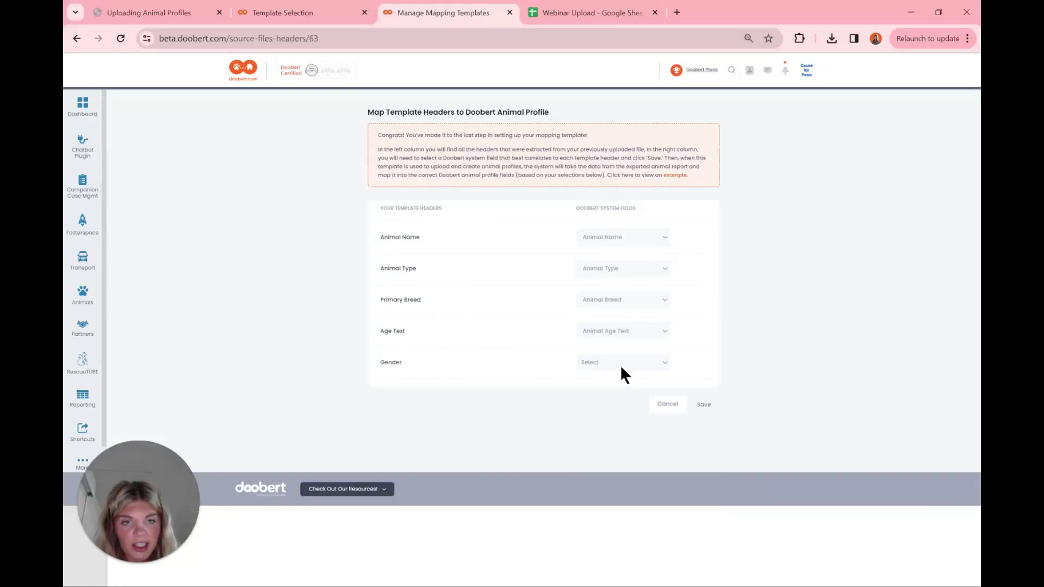
{"action": "left_click", "coordinate": [616, 363]}
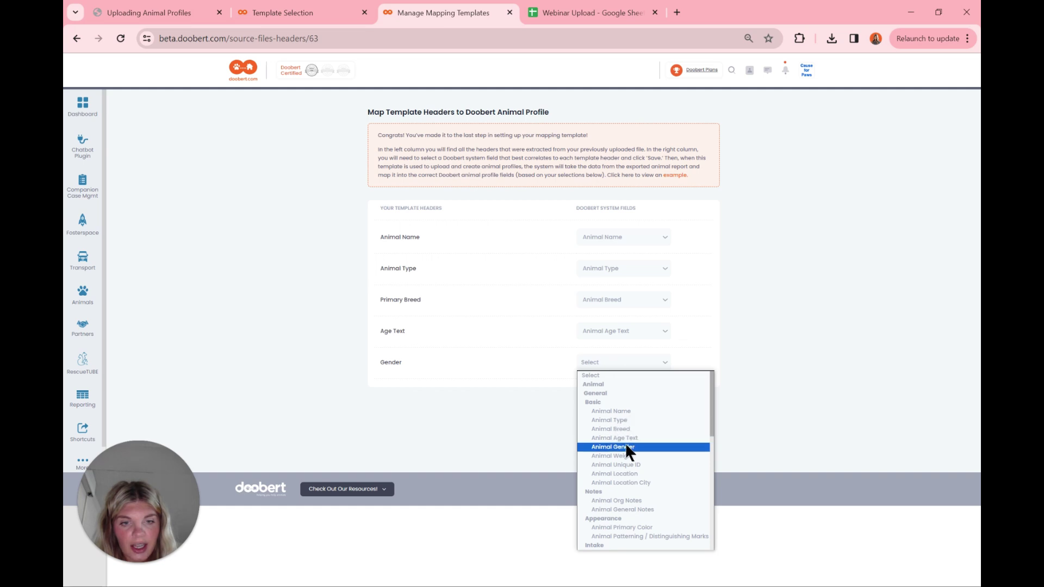
{"action": "left_click", "coordinate": [626, 445]}
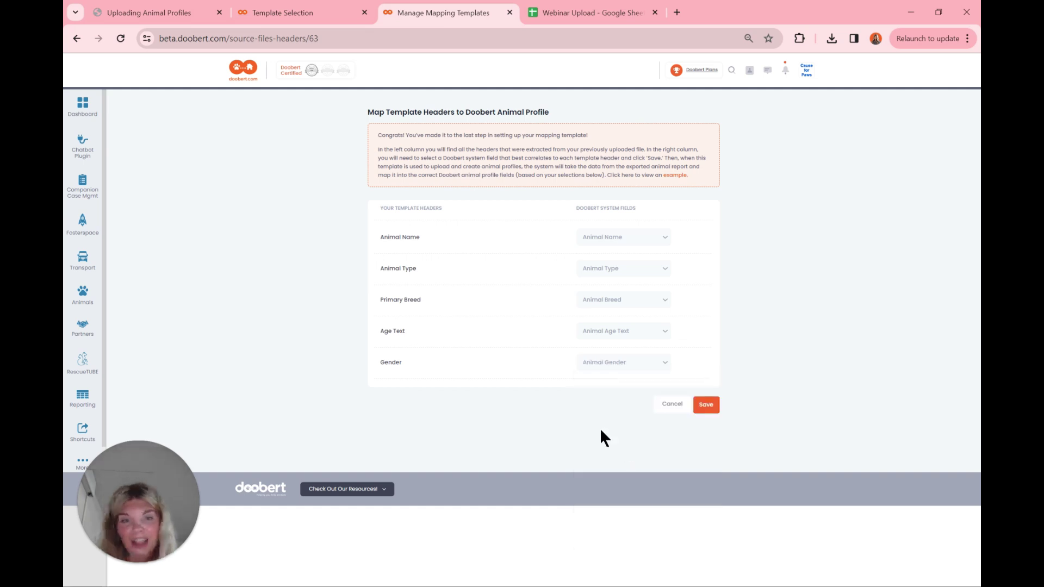
{"action": "left_click", "coordinate": [706, 404]}
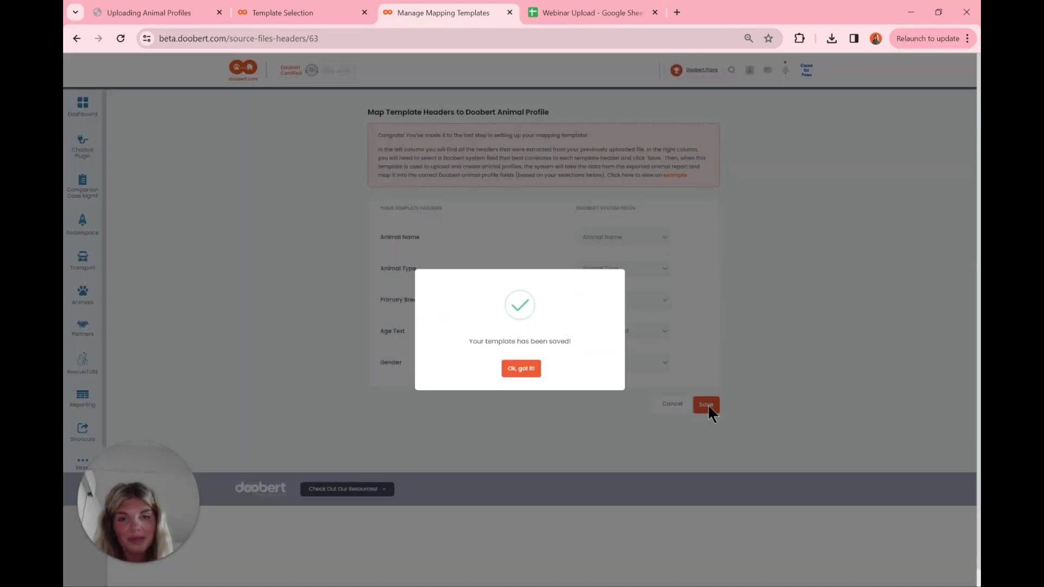
{"action": "left_click", "coordinate": [532, 370]}
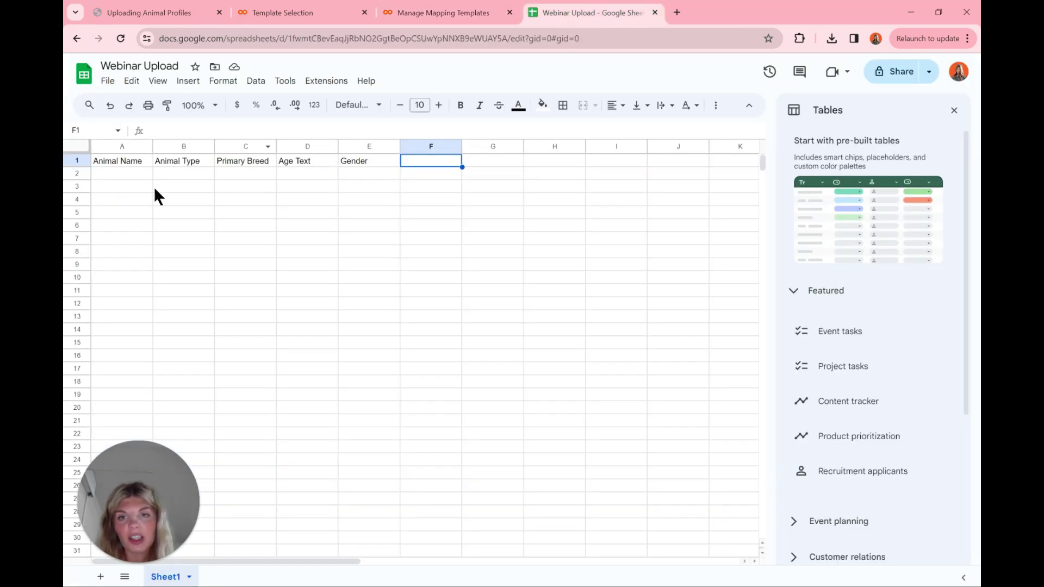
Step: Enter Remy, Dog, Labrador Retriever, 3 and Female Spayed across cells A2 to E2
{"action": "left_click", "coordinate": [118, 176]}
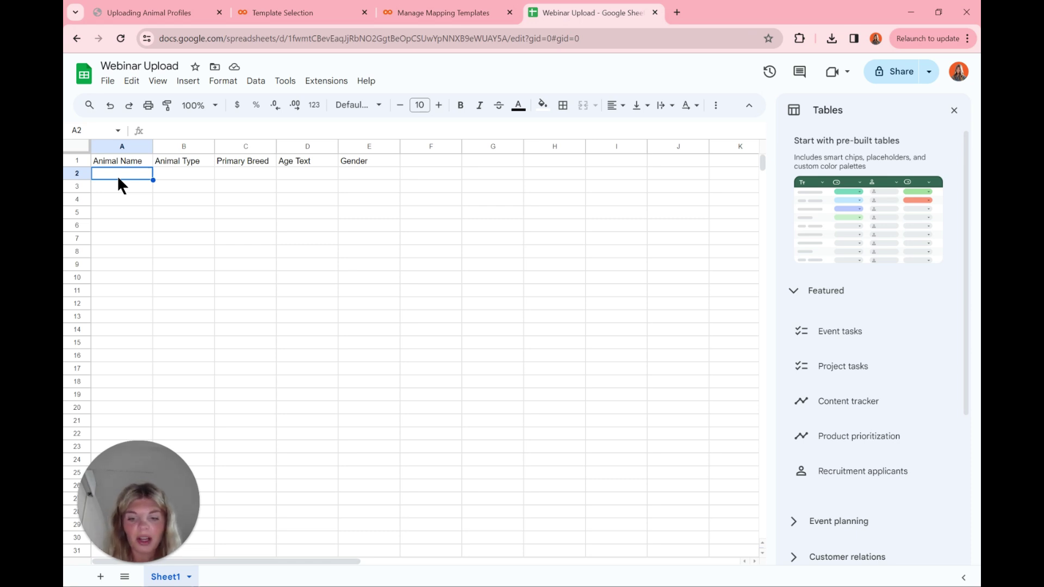
{"action": "type", "text": "Remy"}
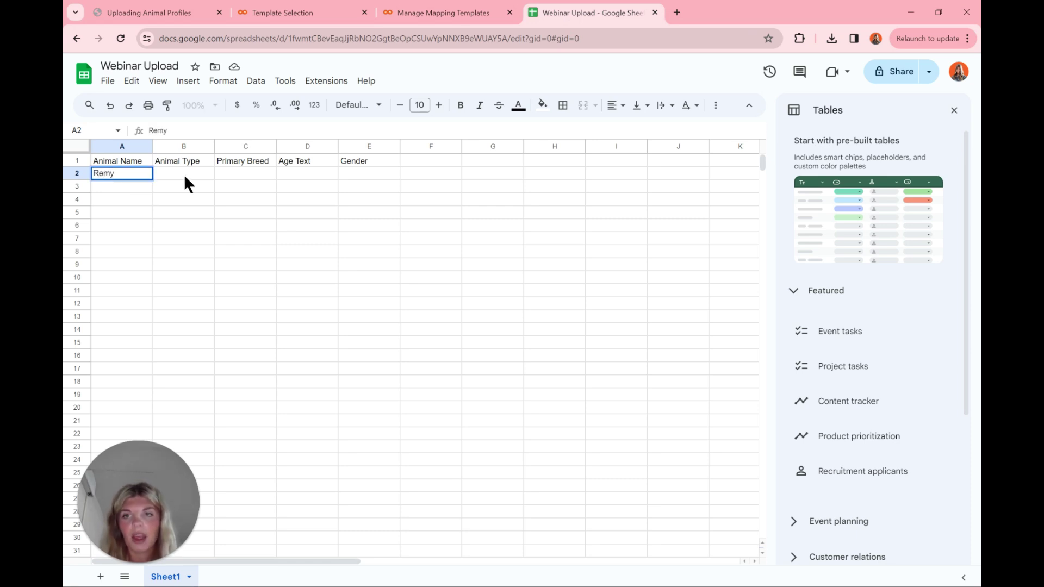
{"action": "left_click", "coordinate": [184, 175]}
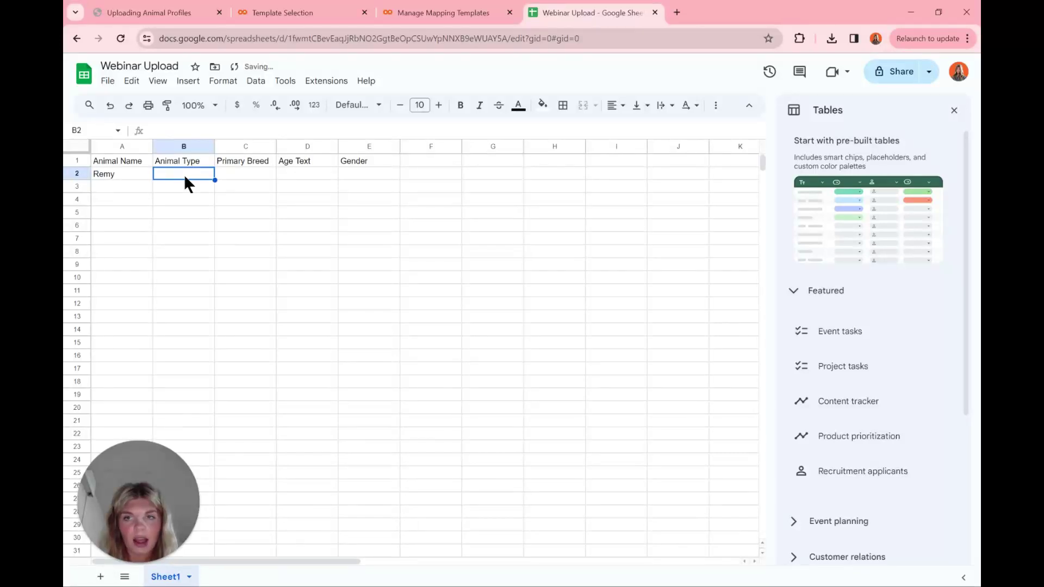
{"action": "type", "text": "Dog"}
{"action": "left_click", "coordinate": [249, 173]}
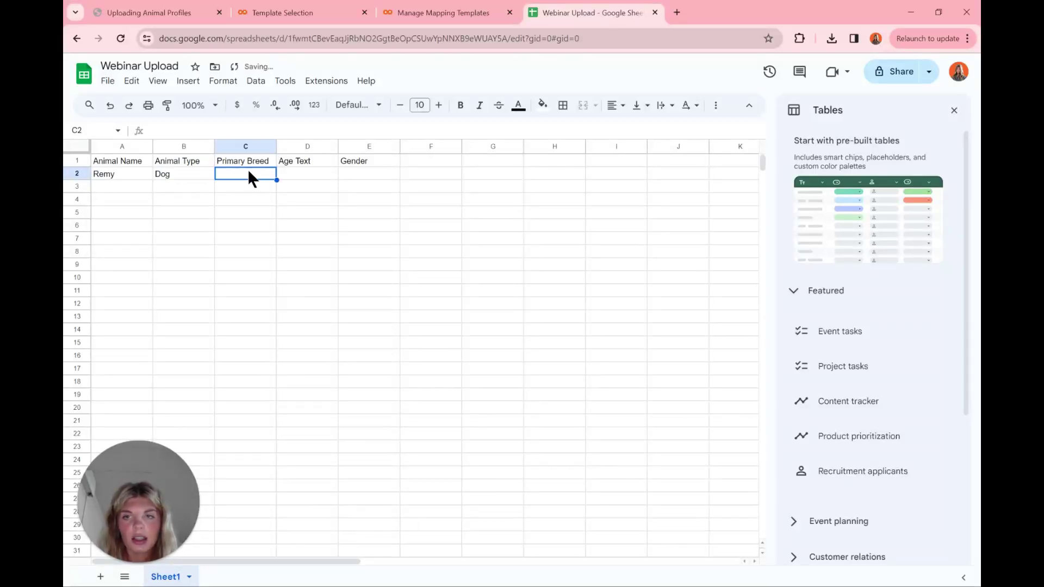
{"action": "type", "text": "Labrador"}
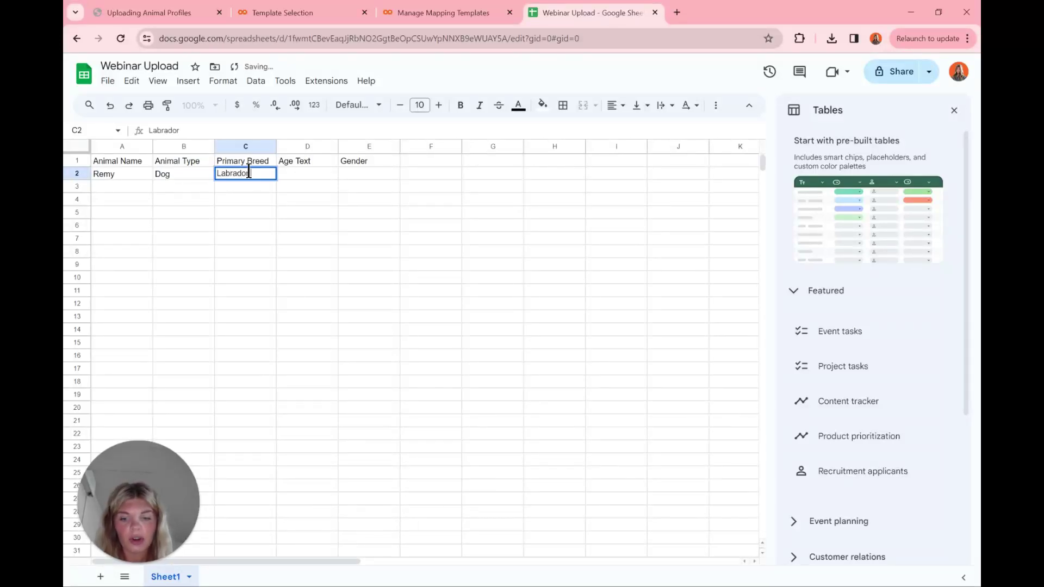
{"action": "type", "text": " Retriever"}
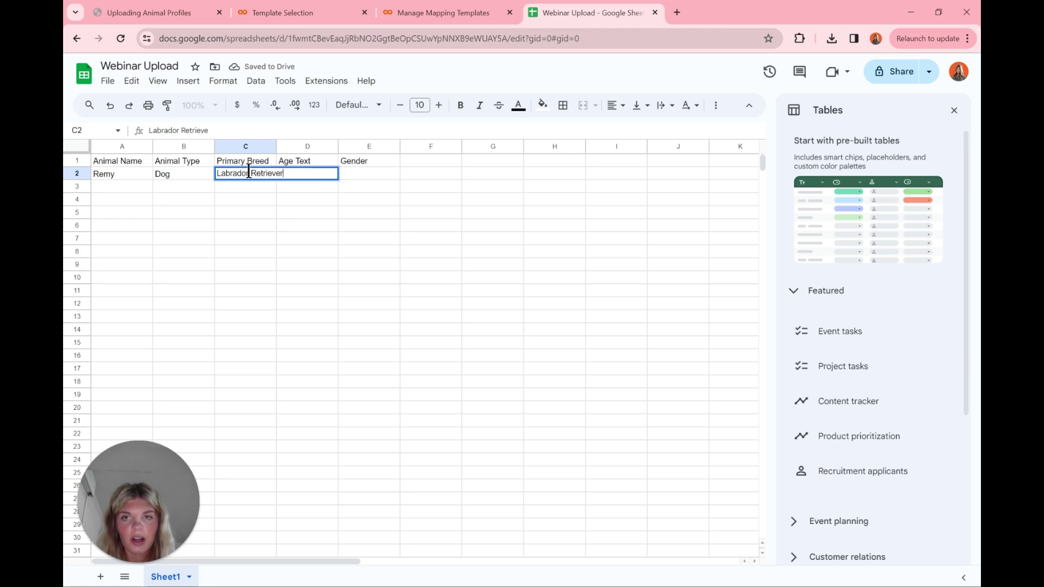
{"action": "left_click", "coordinate": [254, 250]}
{"action": "left_click", "coordinate": [300, 175]}
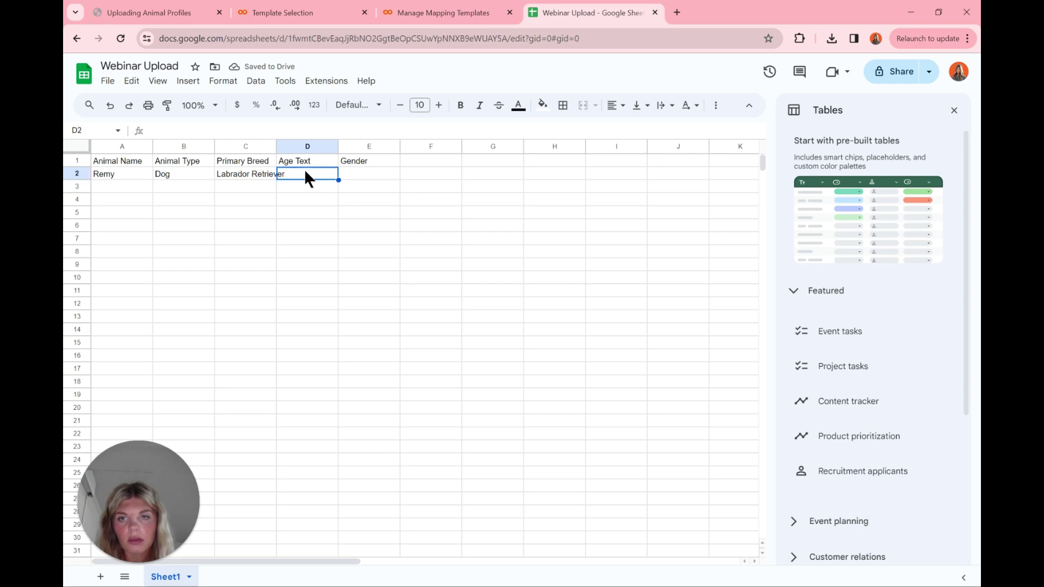
{"action": "type", "text": "3"}
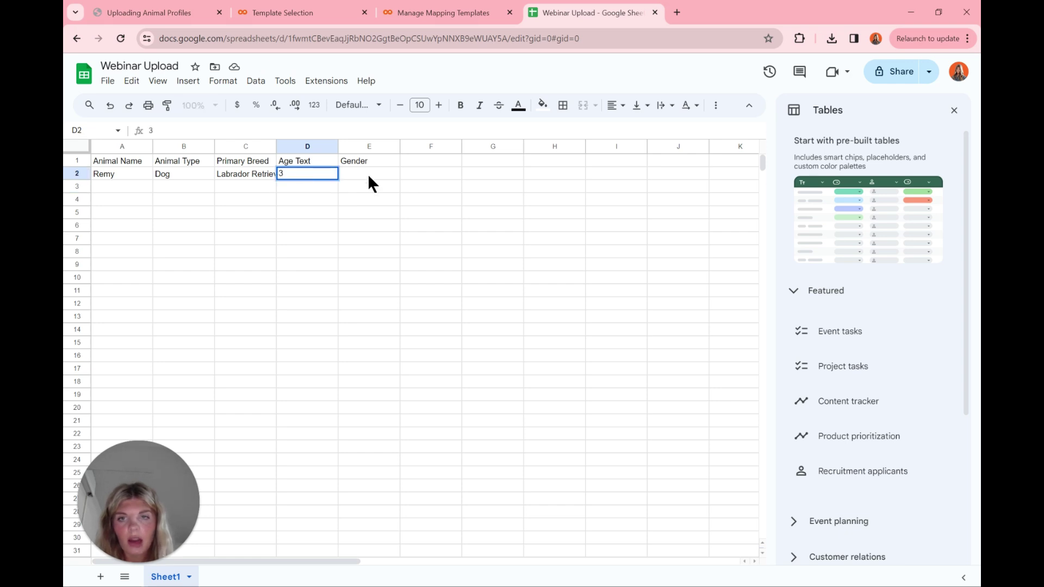
{"action": "left_click", "coordinate": [367, 174]}
{"action": "type", "text": "Female"}
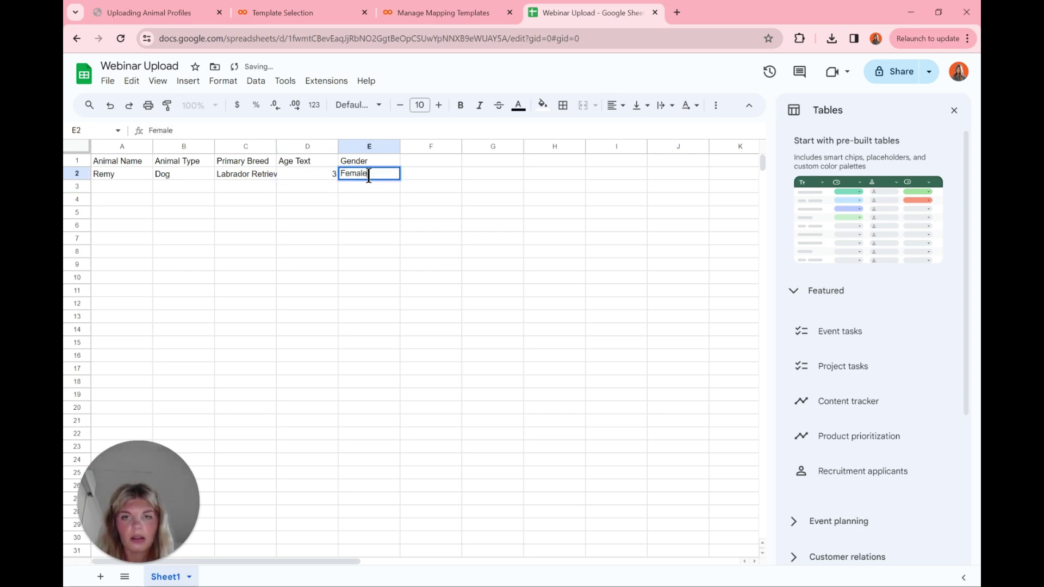
{"action": "type", "text": " Spayed"}
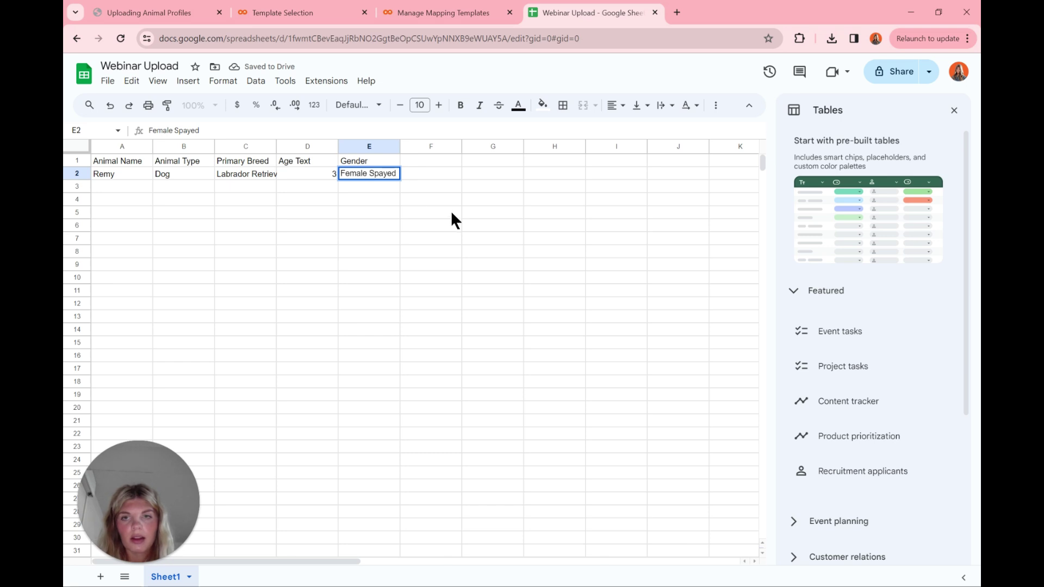
{"action": "left_click", "coordinate": [452, 213]}
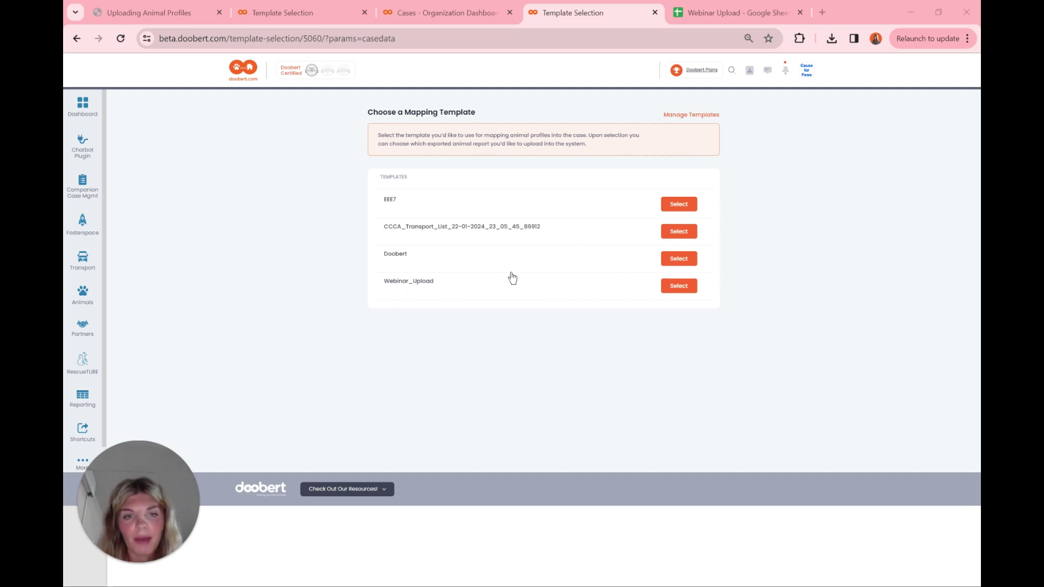
Step: Import Remy from Webinar Upload (1).xlsx using the Webinar_Upload mapping template
{"action": "left_click", "coordinate": [684, 288]}
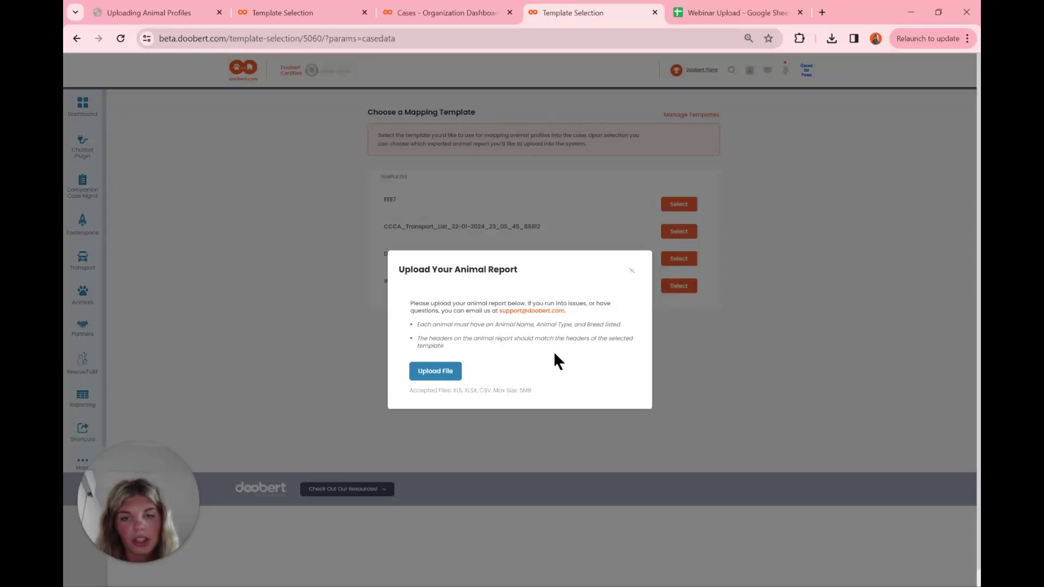
{"action": "left_click", "coordinate": [456, 375]}
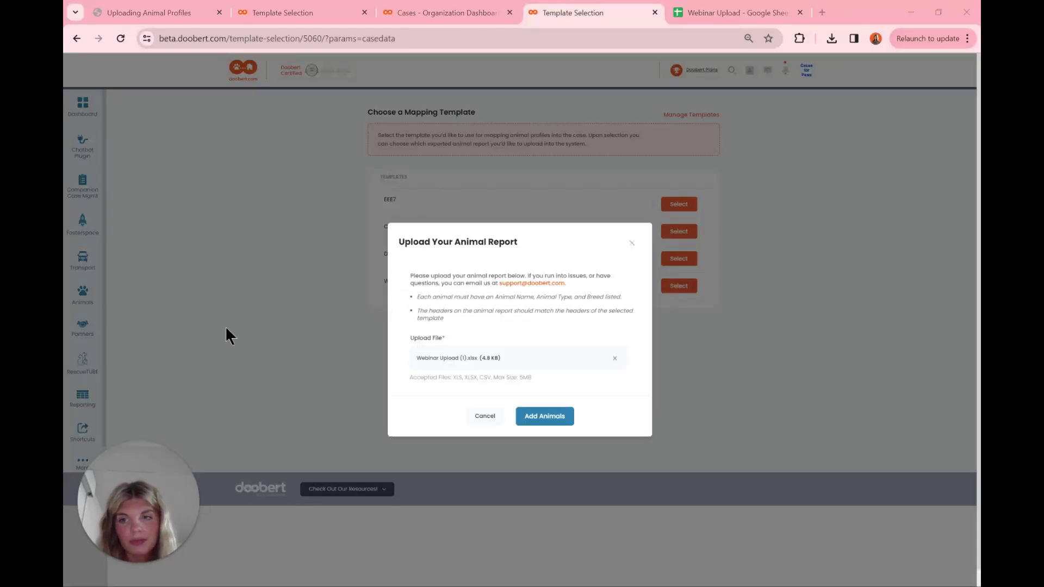
{"action": "left_click", "coordinate": [553, 417]}
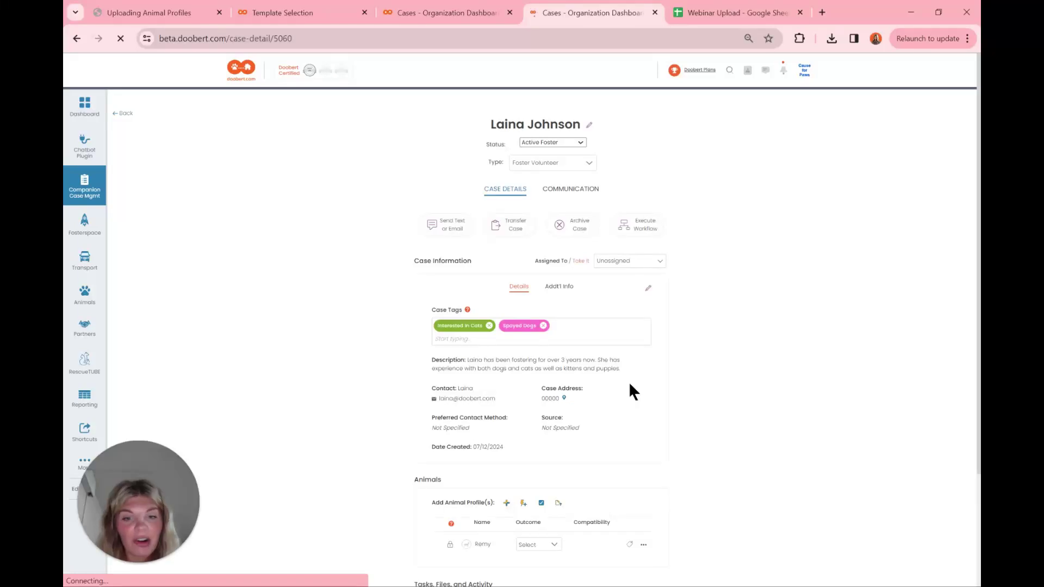
Step: Choose Edit Profile from the ... menu on Remy's row in the case's Animals list
{"action": "scroll", "coordinate": [629, 391], "scroll_direction": "down", "scroll_amount": 2}
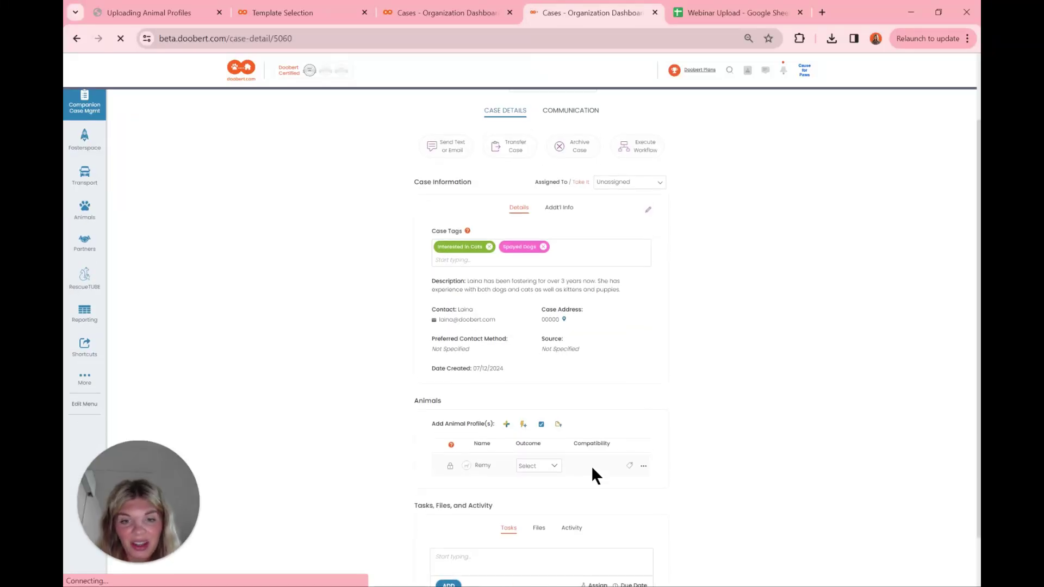
{"action": "left_click", "coordinate": [643, 462]}
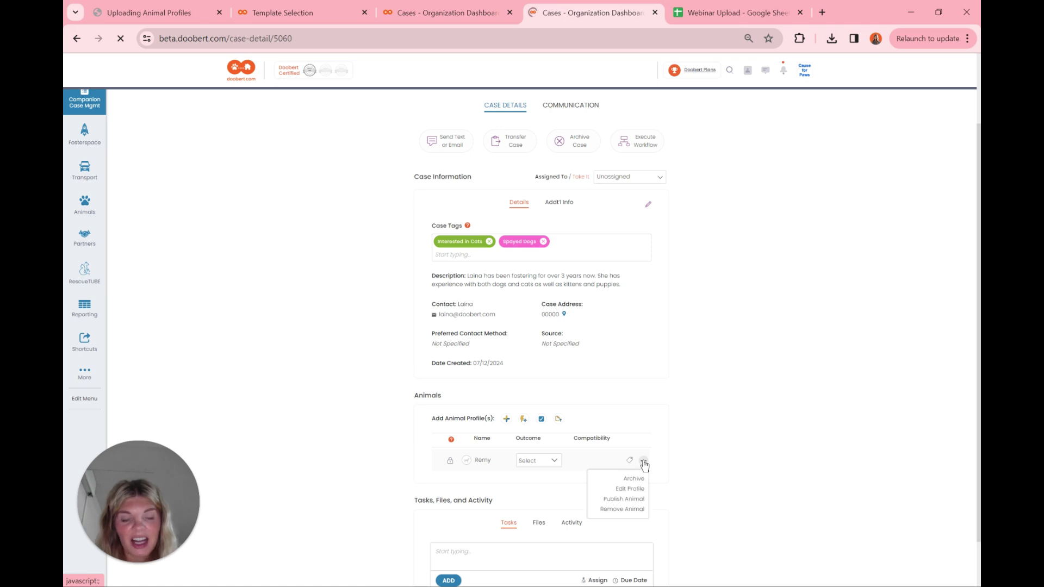
{"action": "left_click", "coordinate": [633, 488]}
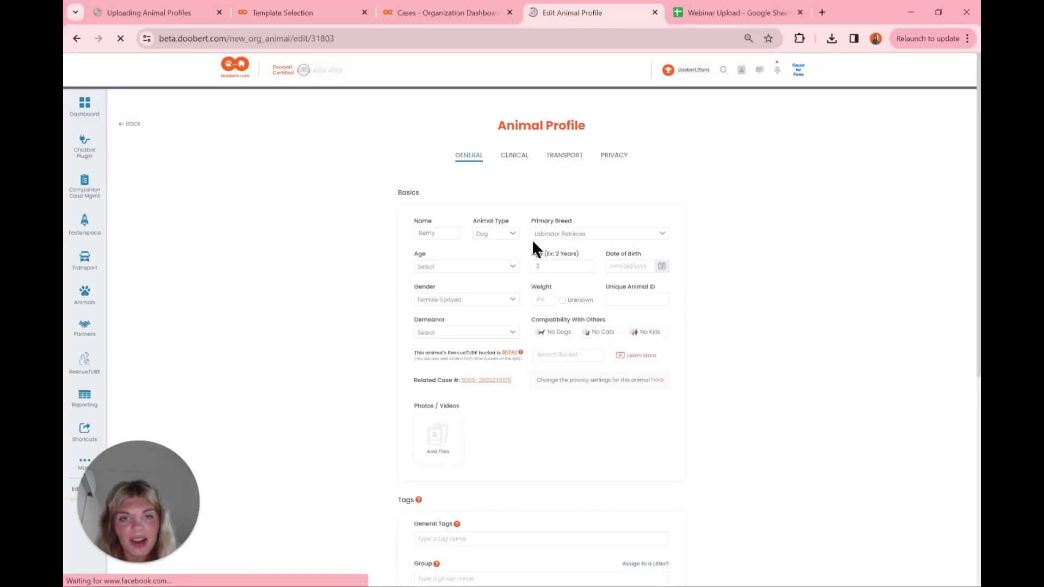
Step: Check Remy's Labrador Retriever breed and other fields, then switch to the Uploading Animal Profiles slides
{"action": "left_click", "coordinate": [613, 235]}
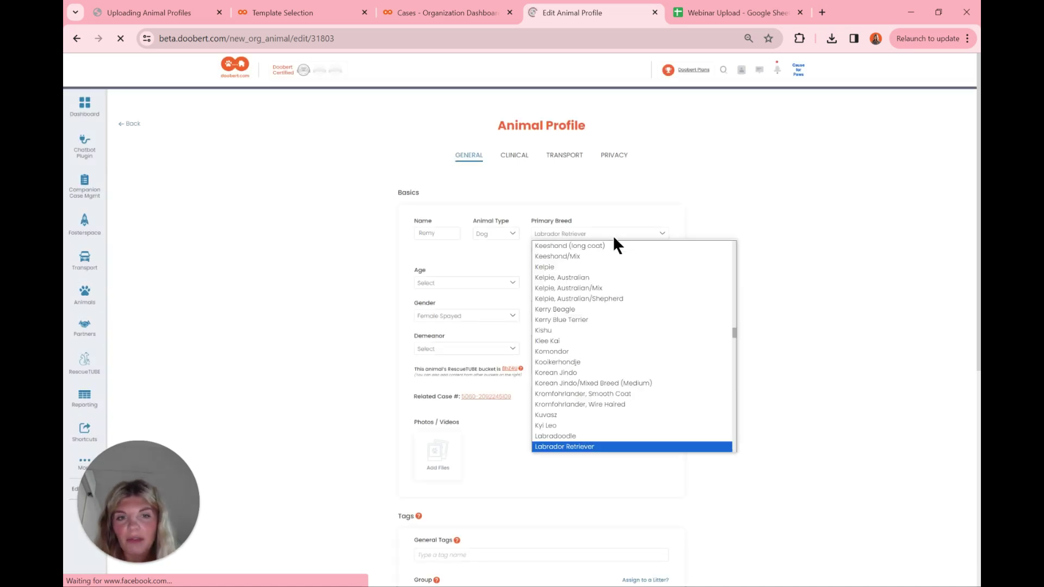
{"action": "left_click", "coordinate": [620, 197]}
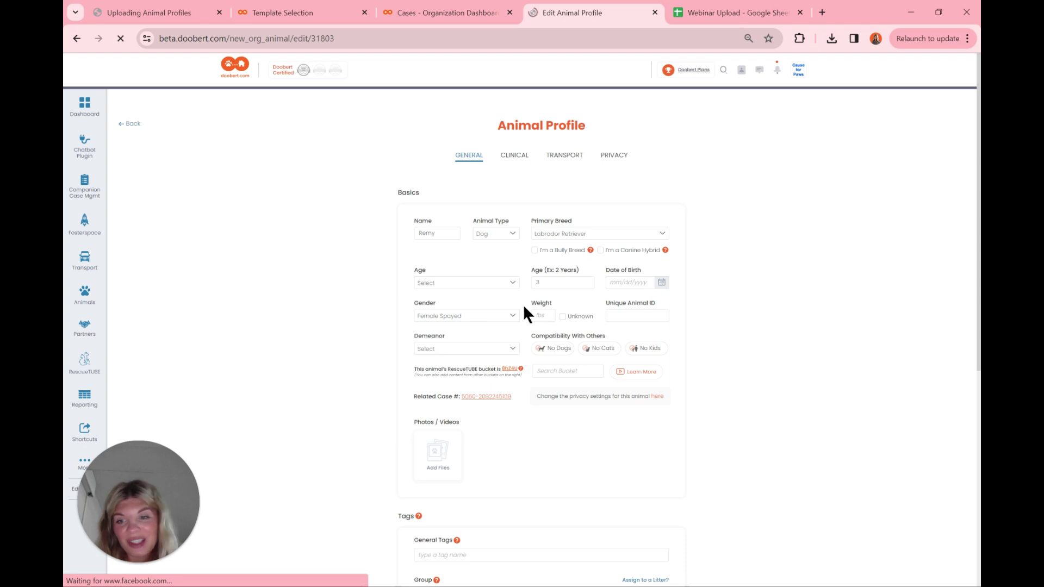
{"action": "scroll", "coordinate": [523, 305], "scroll_direction": "down", "scroll_amount": 1}
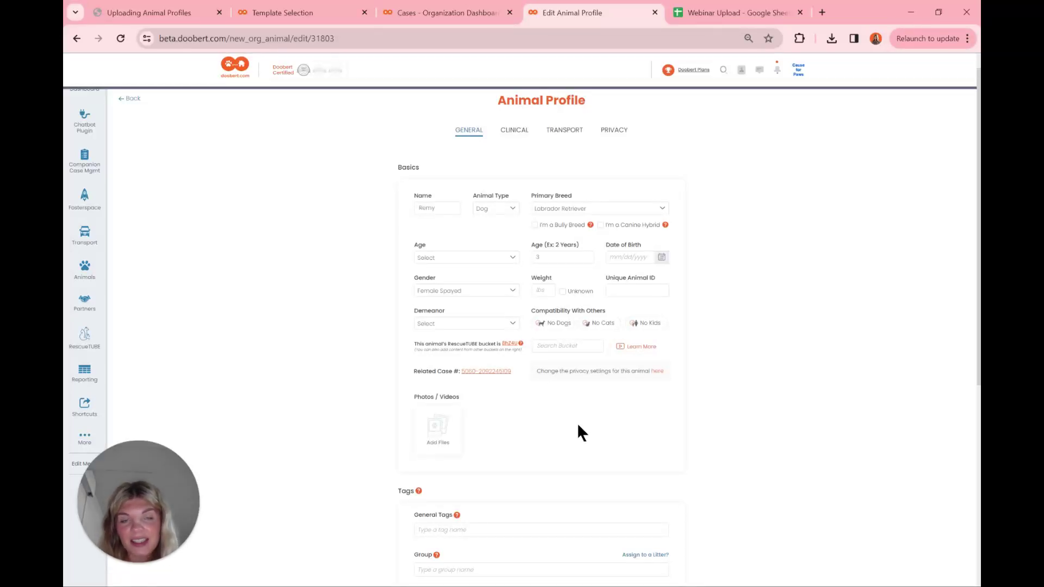
{"action": "scroll", "coordinate": [580, 432], "scroll_direction": "up", "scroll_amount": 1}
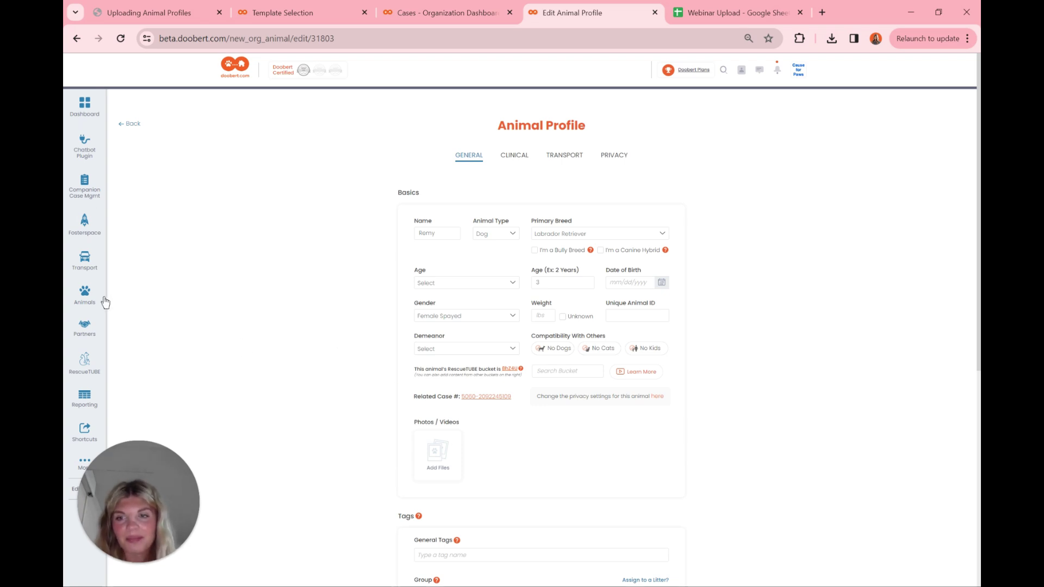
{"action": "key", "text": "ctrl+1"}
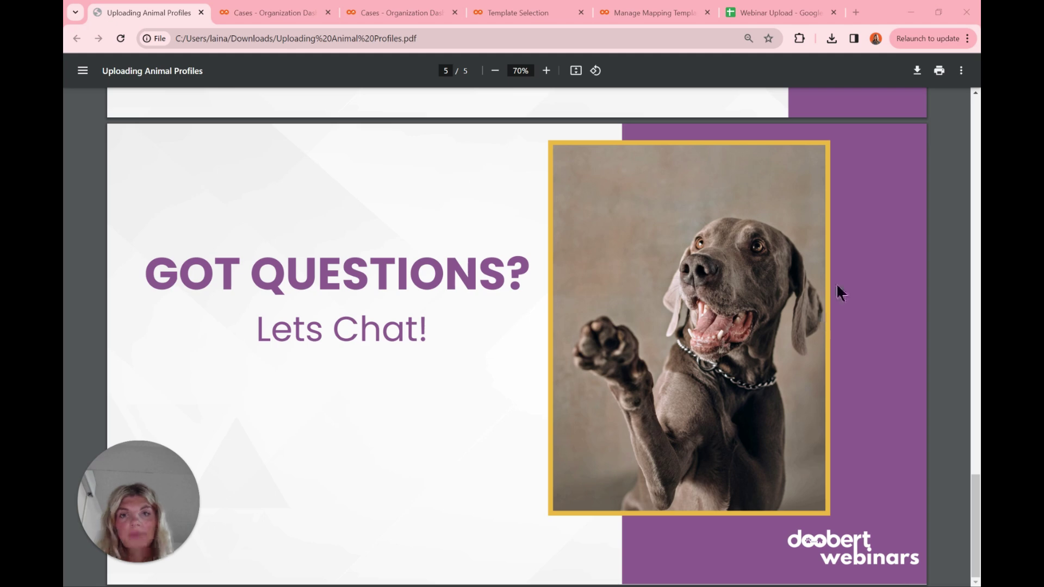
Step: Return to Manage Mapping Templates and inspect Webinar_Upload's selection and options without changing anything
{"action": "left_click", "coordinate": [656, 20]}
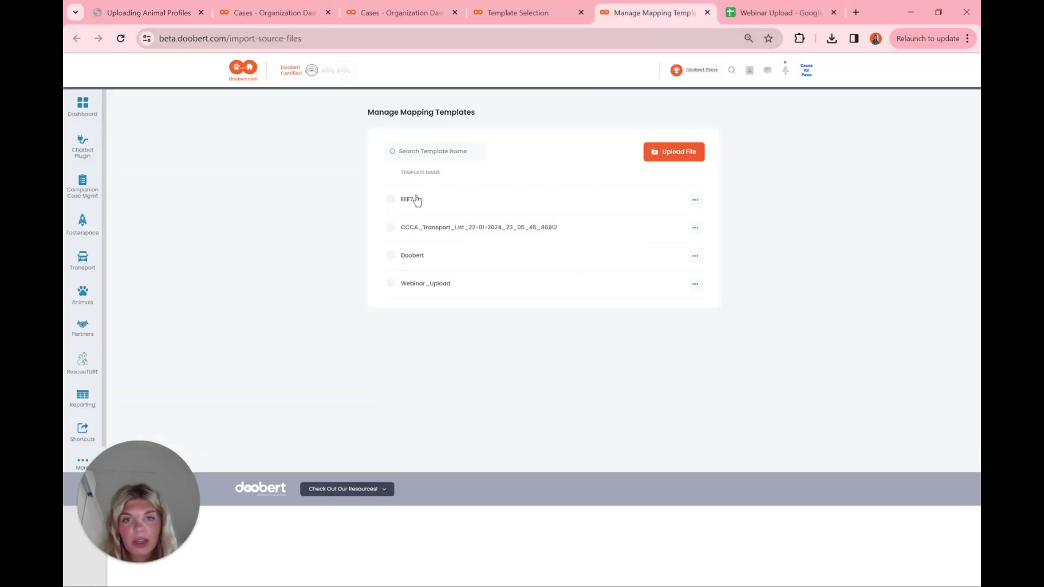
{"action": "left_click", "coordinate": [423, 150]}
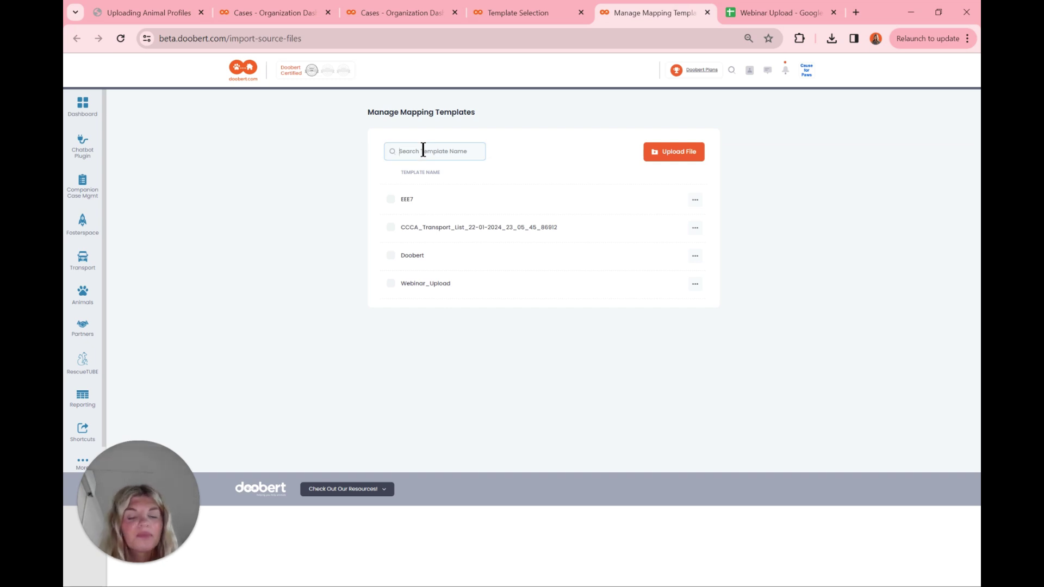
{"action": "left_click", "coordinate": [390, 283]}
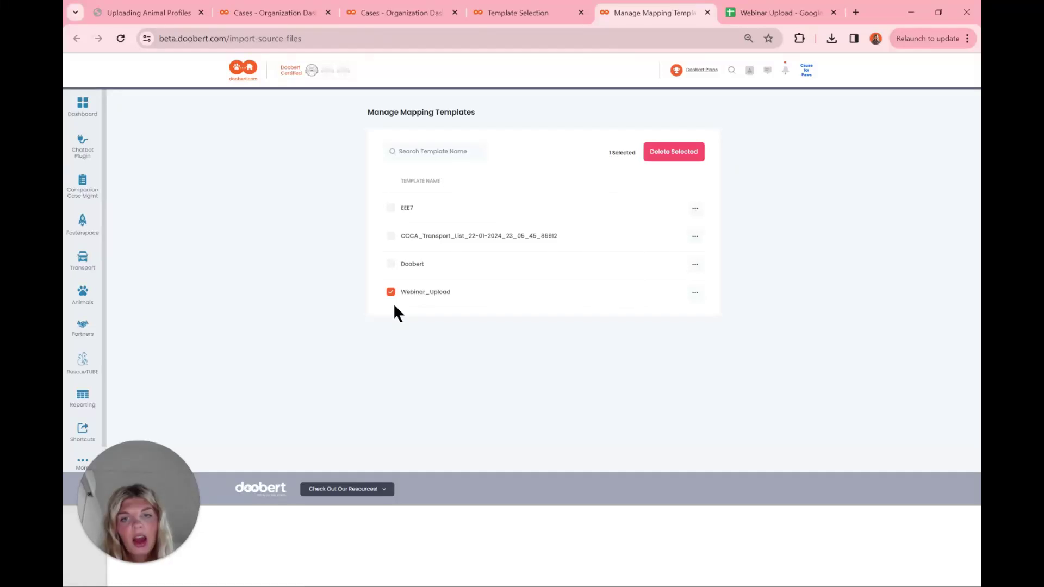
{"action": "left_click", "coordinate": [390, 294]}
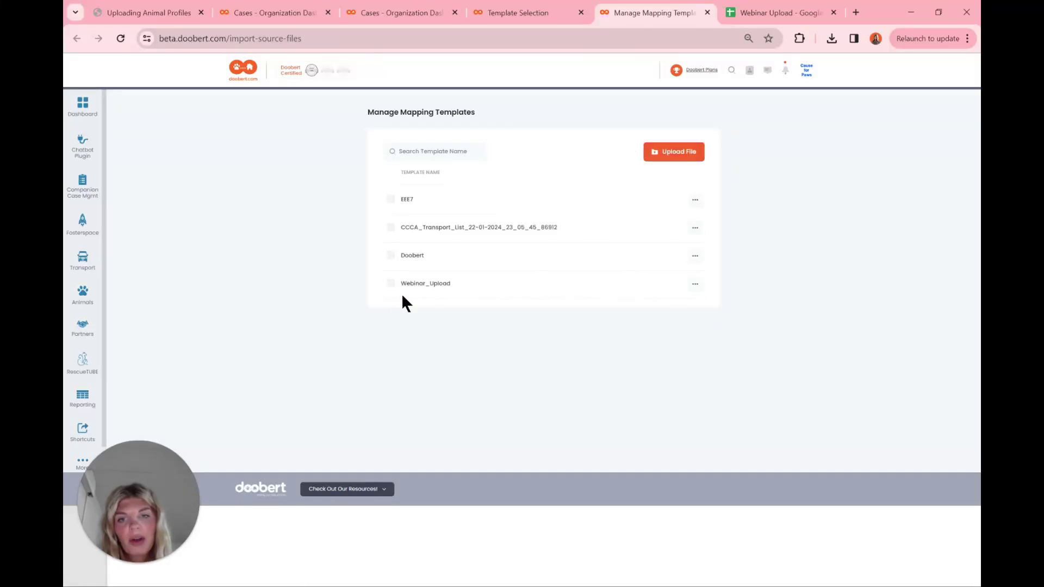
{"action": "left_click", "coordinate": [695, 286]}
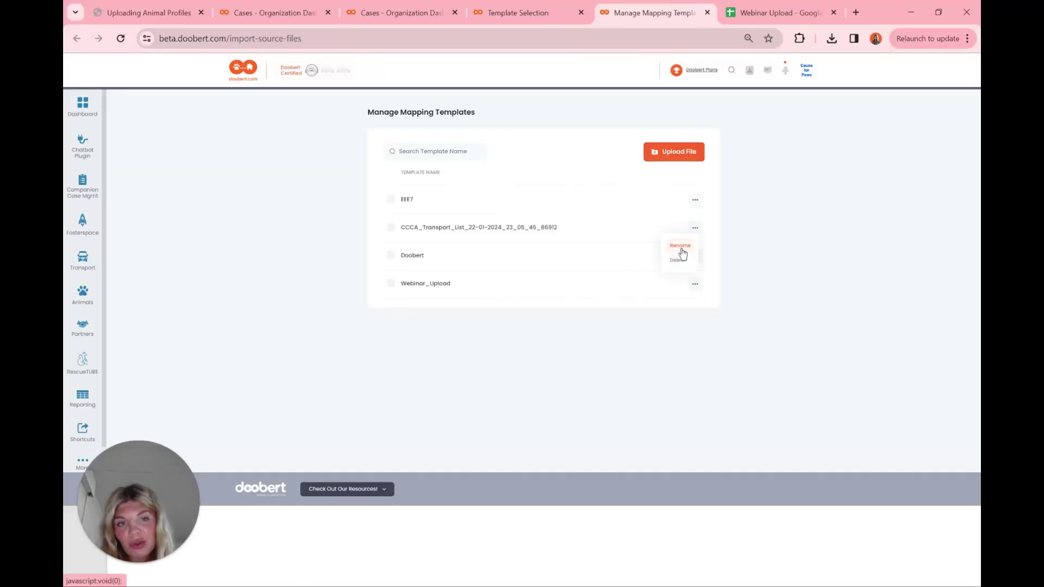
{"action": "left_click", "coordinate": [701, 285]}
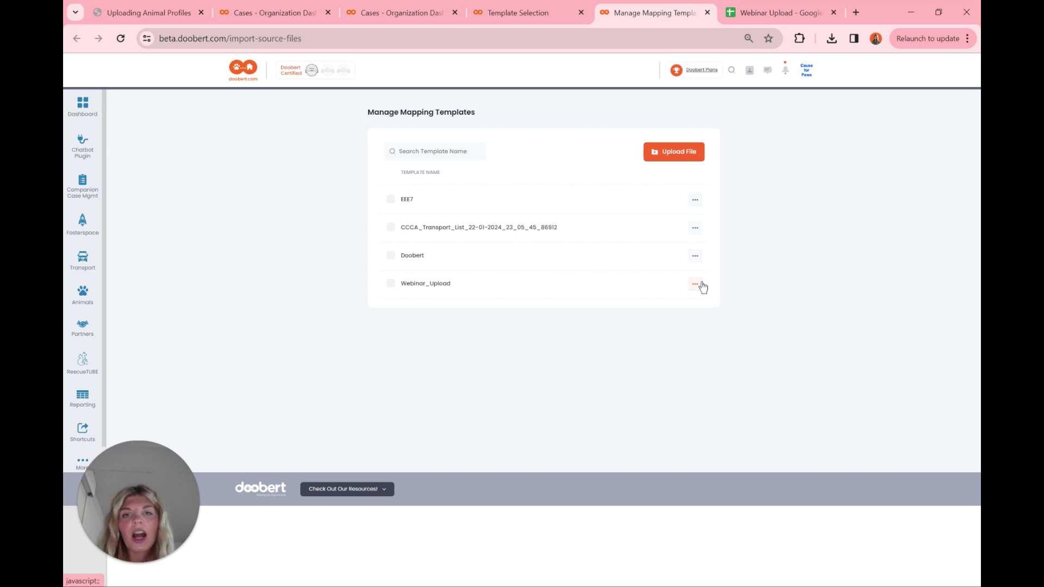